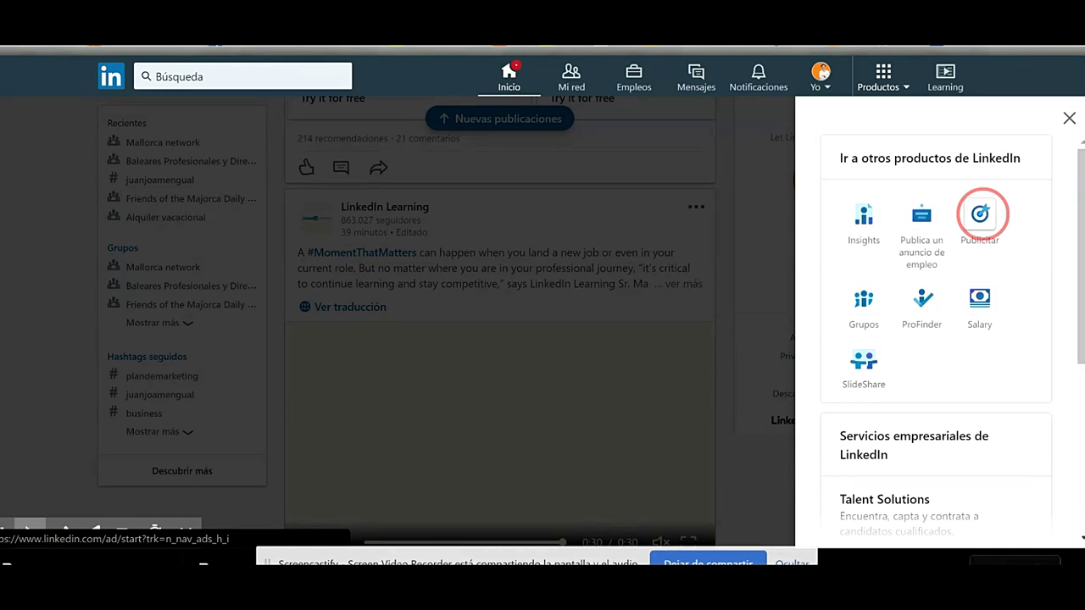
# Go to LinkedIn's advertising area, start creating an ad and open the Marketing Consulting MCM account in the campaign manager.
pyautogui.click(979, 213)
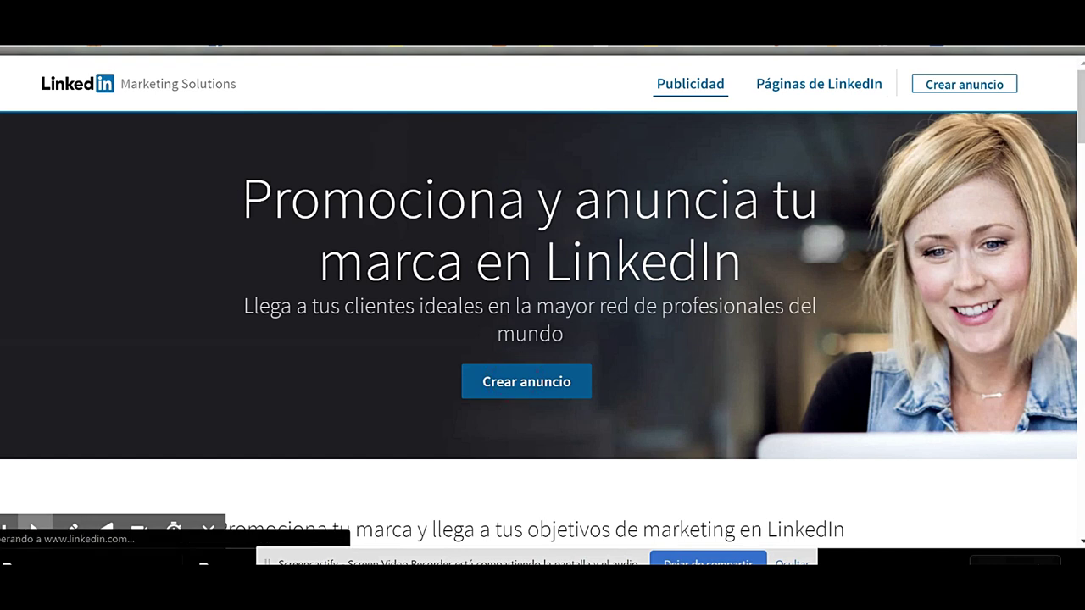
pyautogui.click(526, 382)
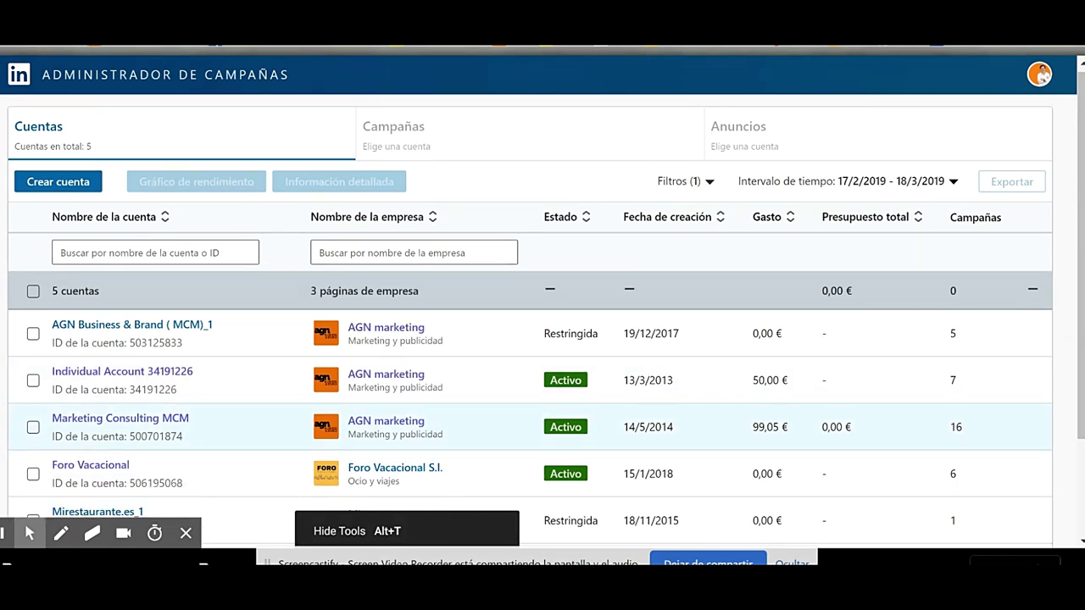
pyautogui.moveTo(190, 419)
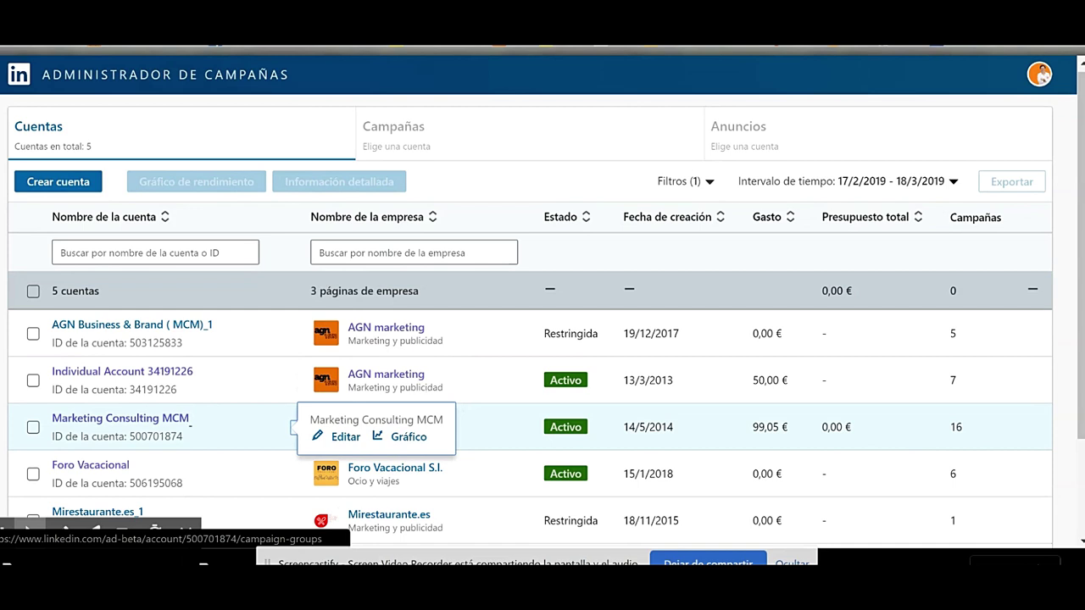
pyautogui.click(190, 418)
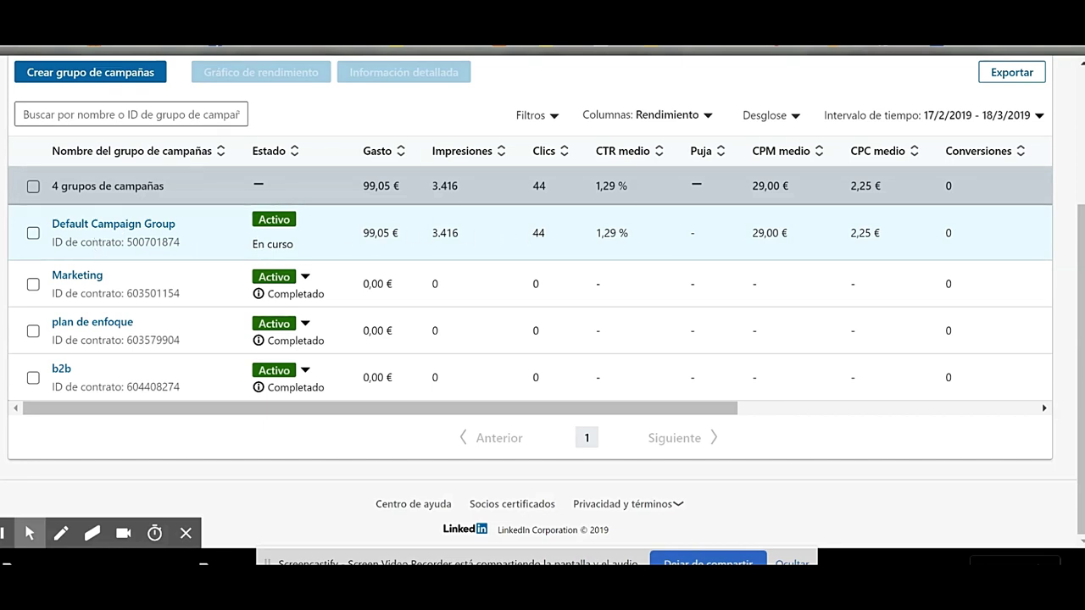
# Pause the active Plan B2B ad of the "Website visits - Mar 6, 2019" campaign on page 2 of the account's ads.
pyautogui.moveTo(259, 294)
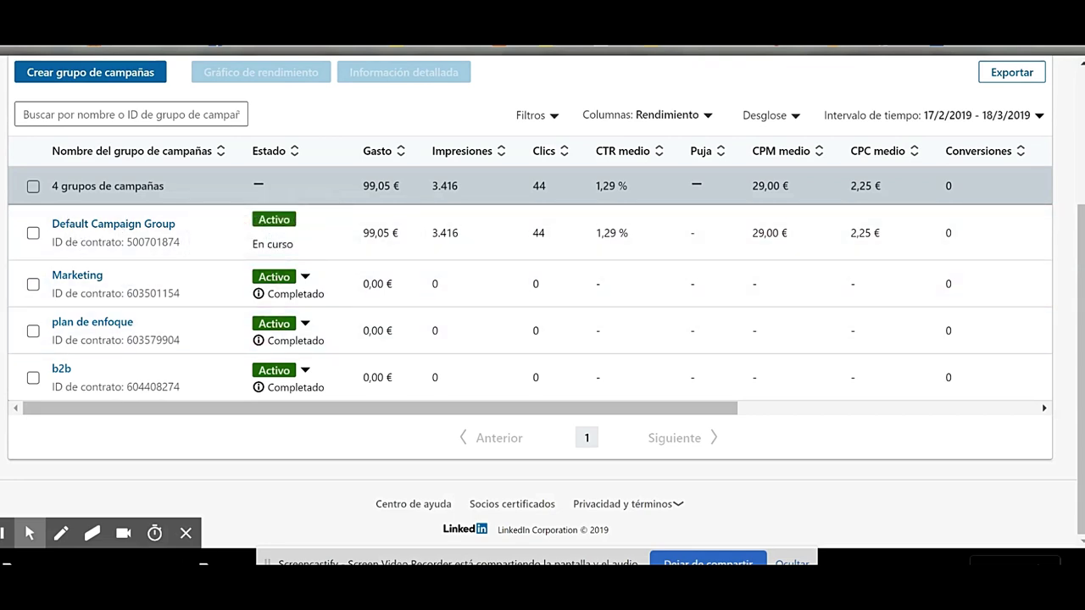
pyautogui.scroll(3, 542, 300)
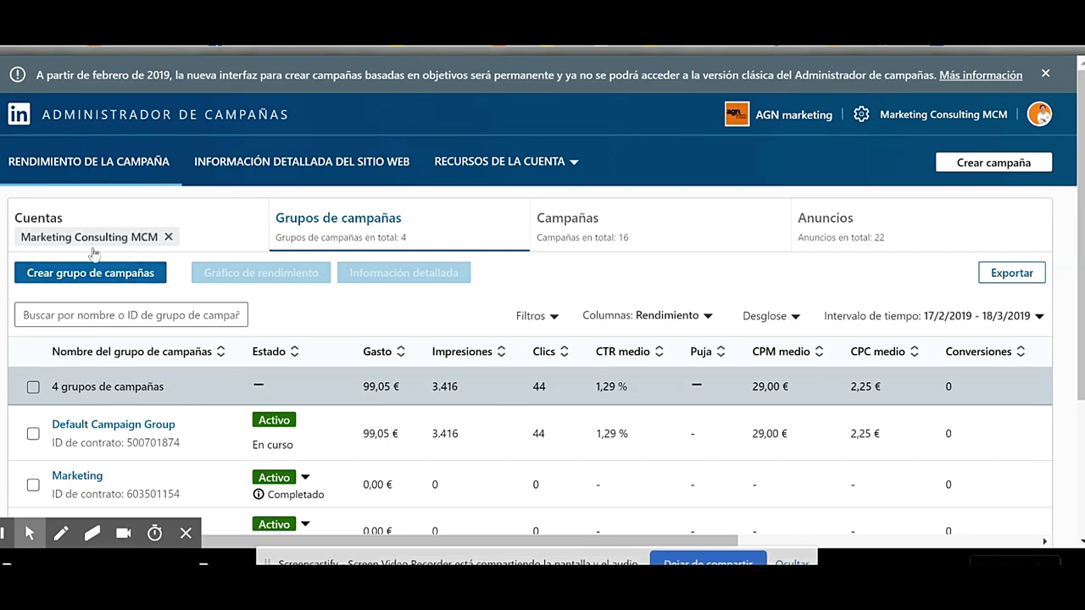
pyautogui.scroll(-1, 98, 237)
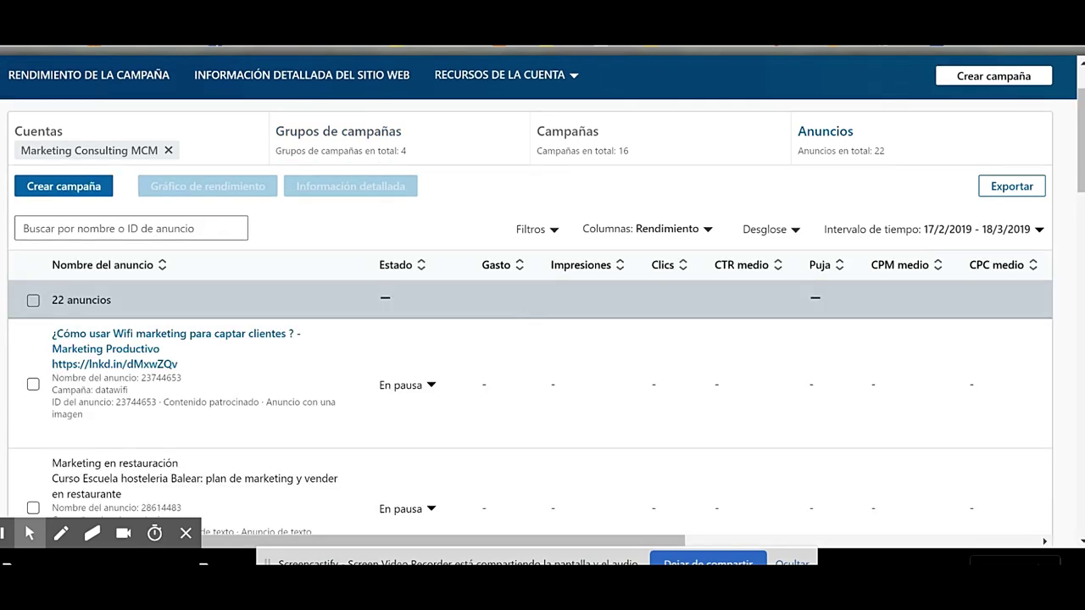
pyautogui.scroll(-10, 542, 339)
pyautogui.scroll(-10, 543, 296)
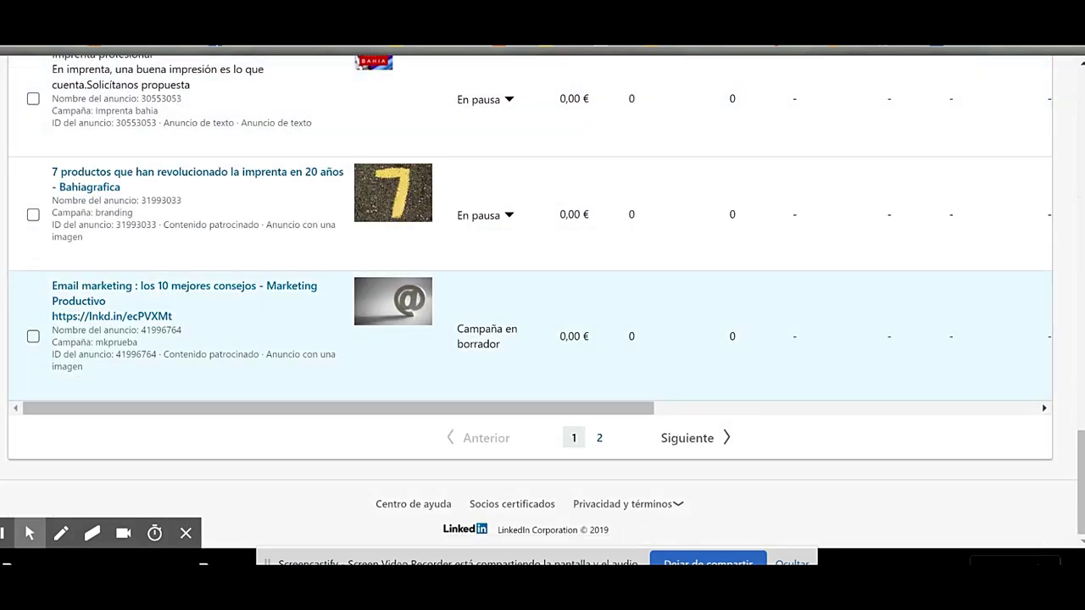
pyautogui.click(599, 437)
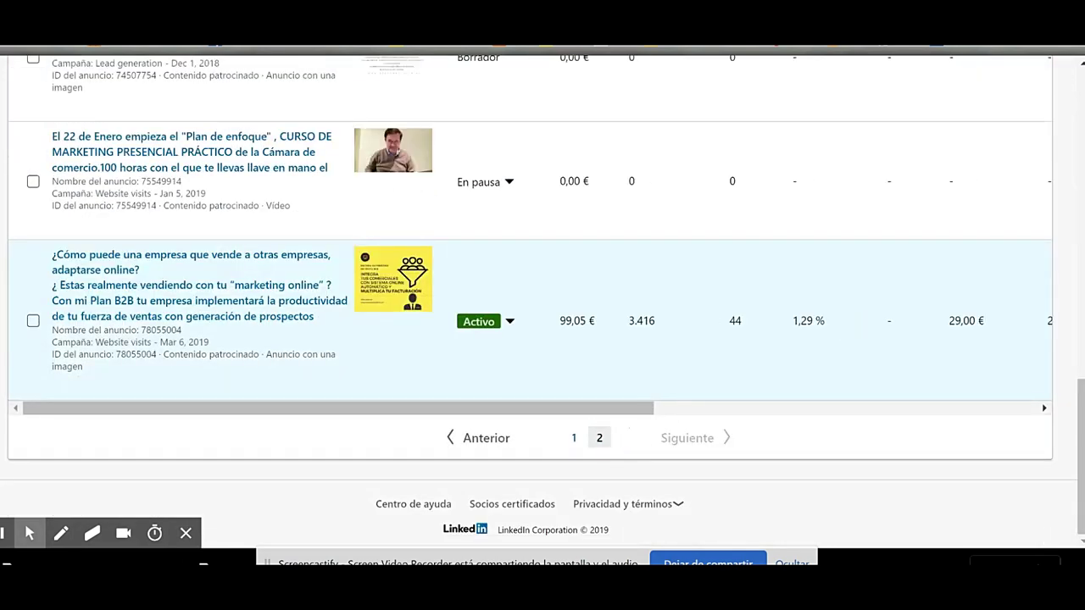
pyautogui.click(509, 321)
pyautogui.click(484, 354)
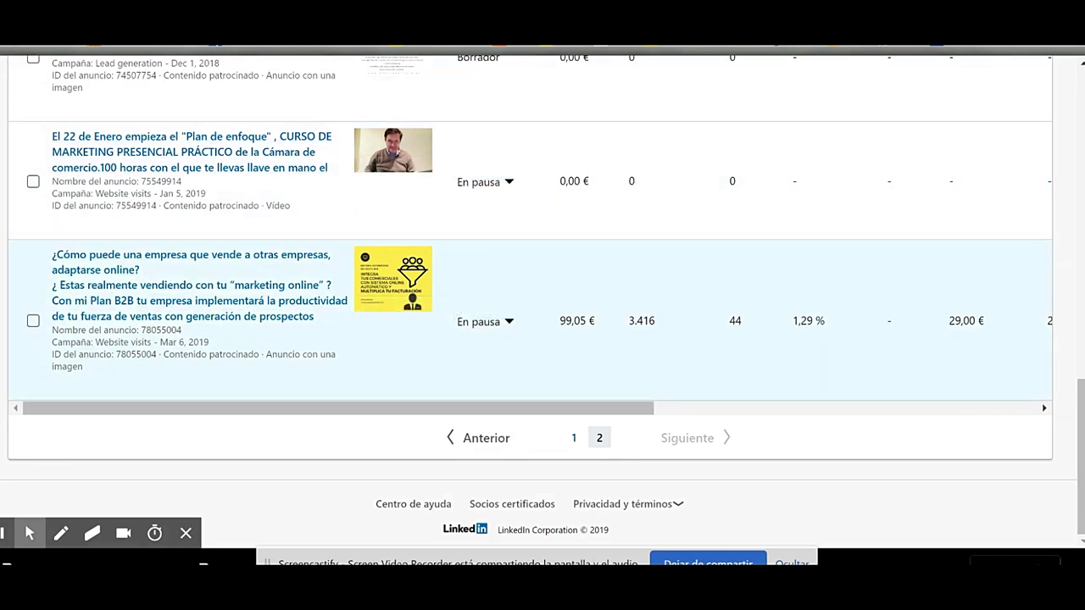
# Create a new campaign in the account with Visualizaciones de vídeo as its objective.
pyautogui.moveTo(613, 408); pyautogui.dragTo(729, 409)
pyautogui.hscroll(5, 613, 409)
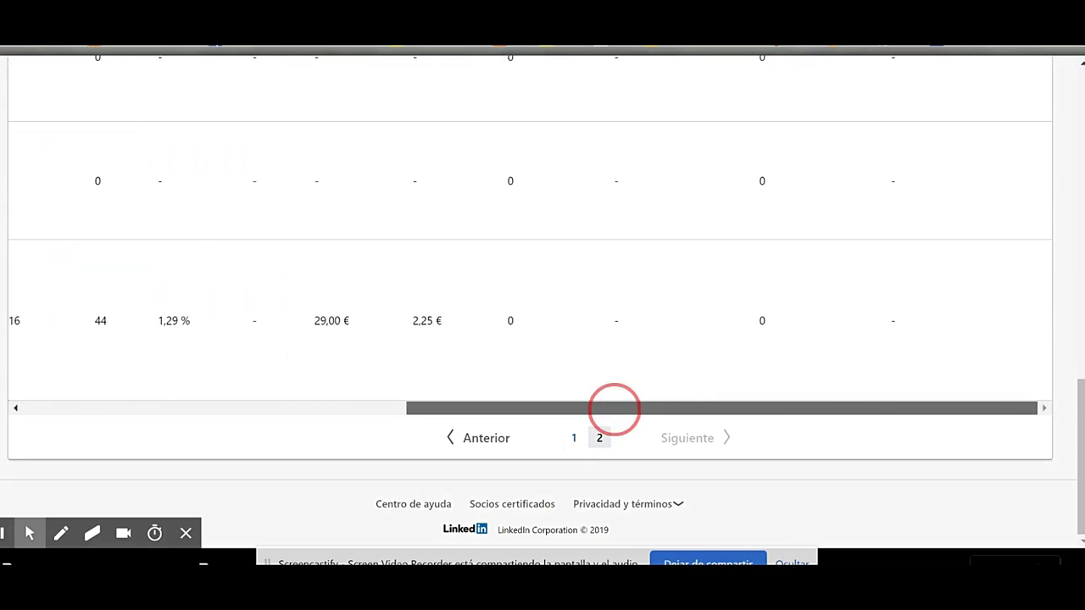
pyautogui.hscroll(-7, 614, 408)
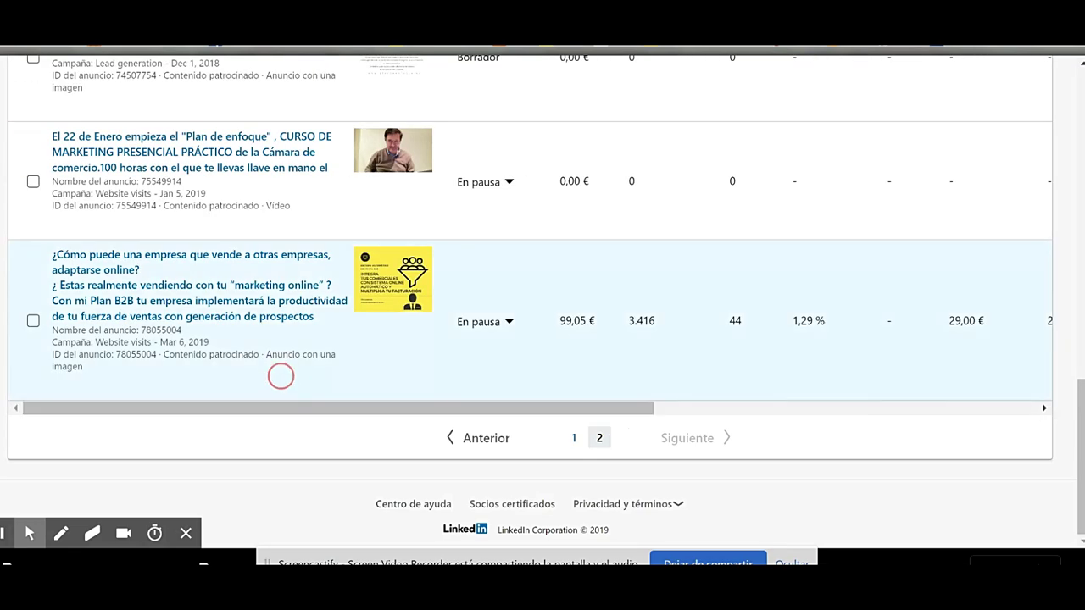
pyautogui.scroll(8, 173, 277)
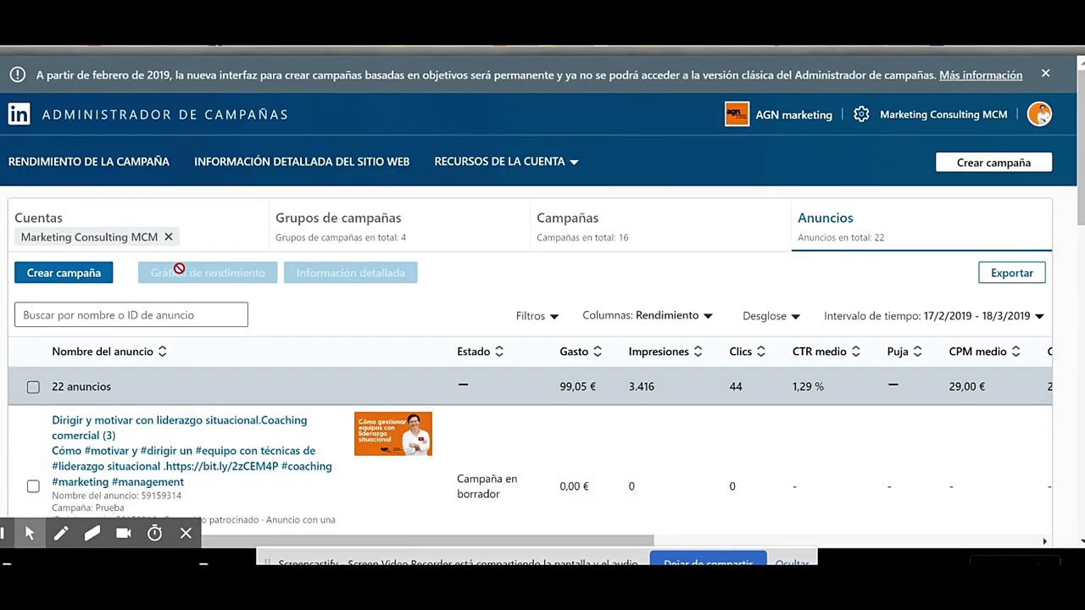
pyautogui.click(67, 278)
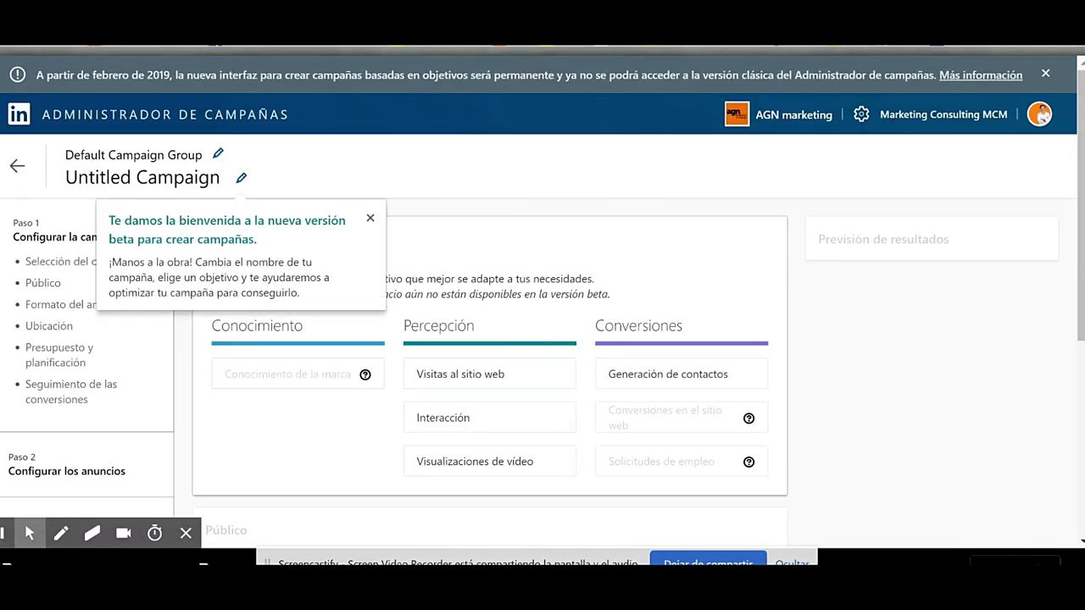
pyautogui.click(370, 218)
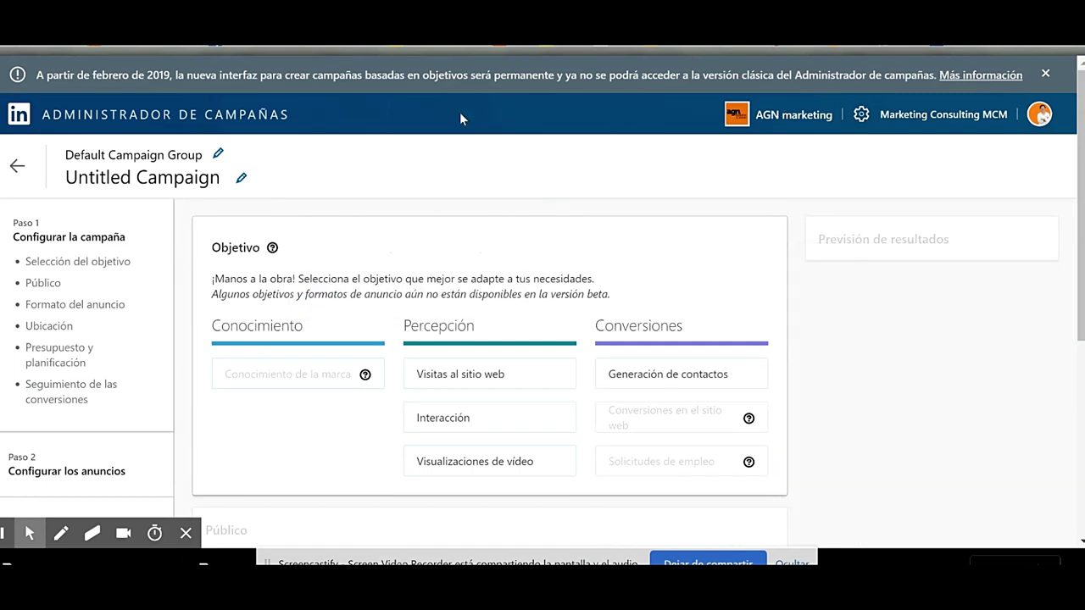
pyautogui.click(440, 463)
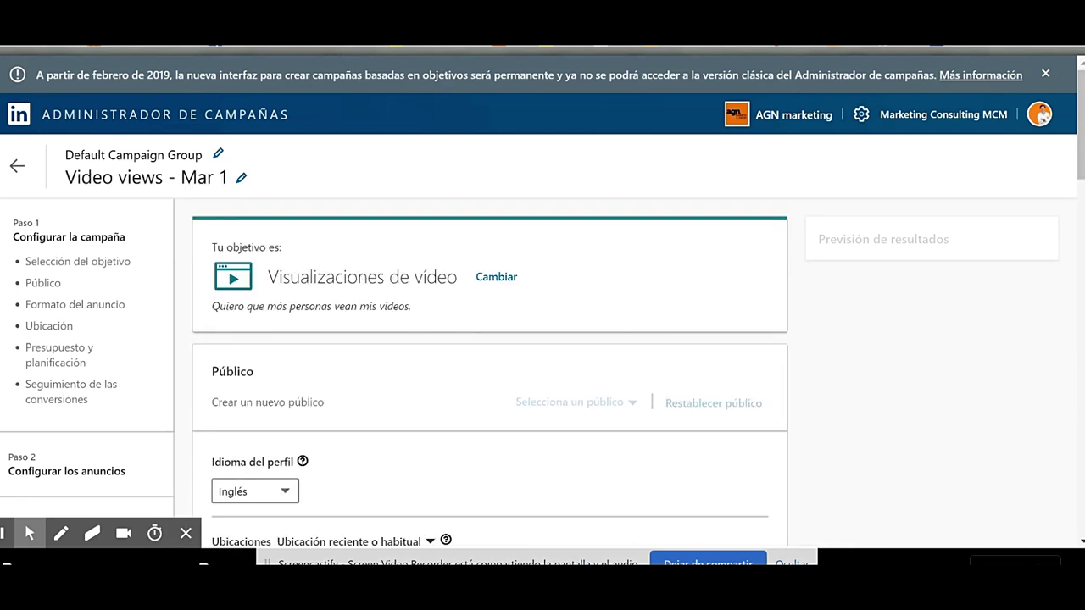
# Set the profile language of the campaign's audience to Español.
pyautogui.scroll(-2, 542, 339)
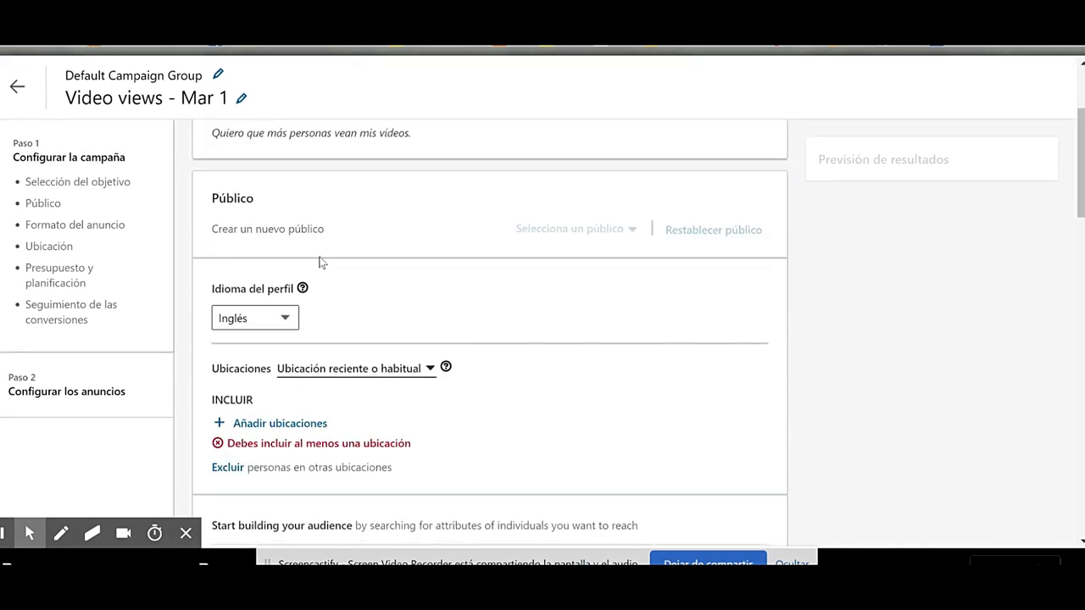
pyautogui.click(576, 229)
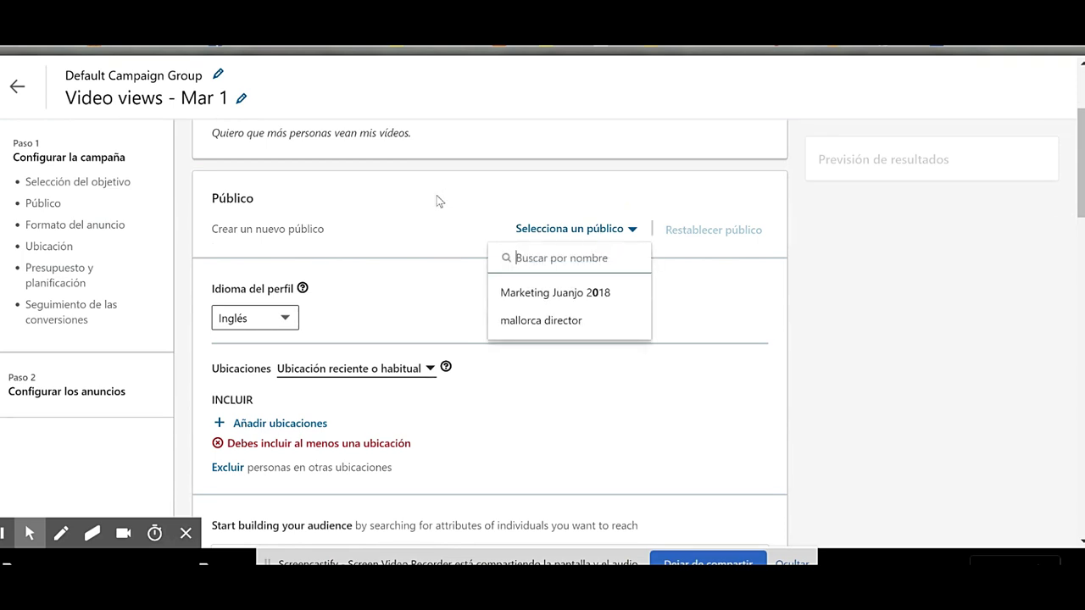
pyautogui.click(350, 233)
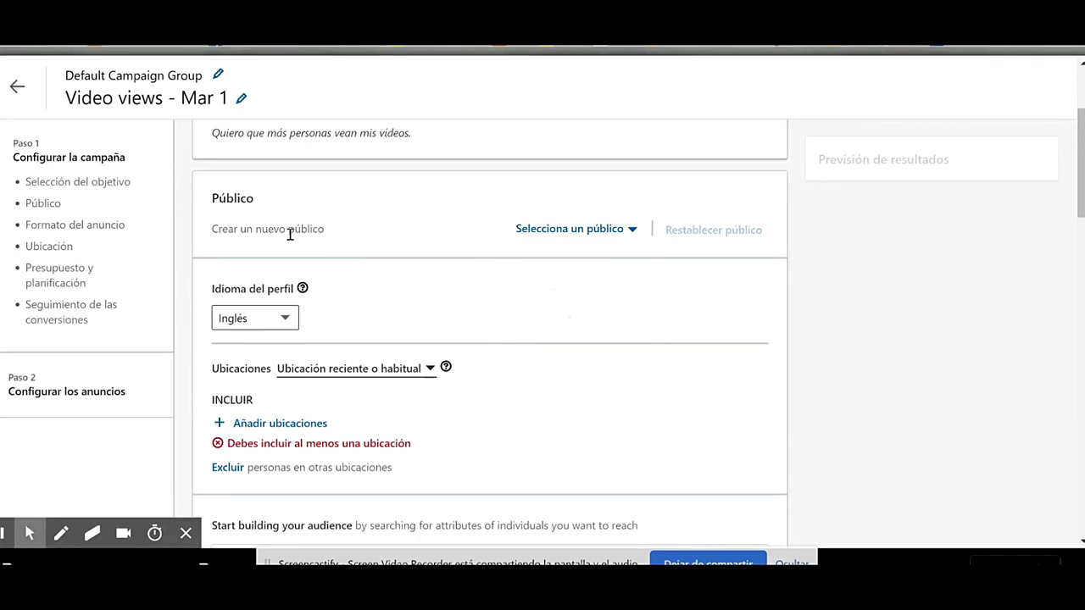
pyautogui.click(285, 318)
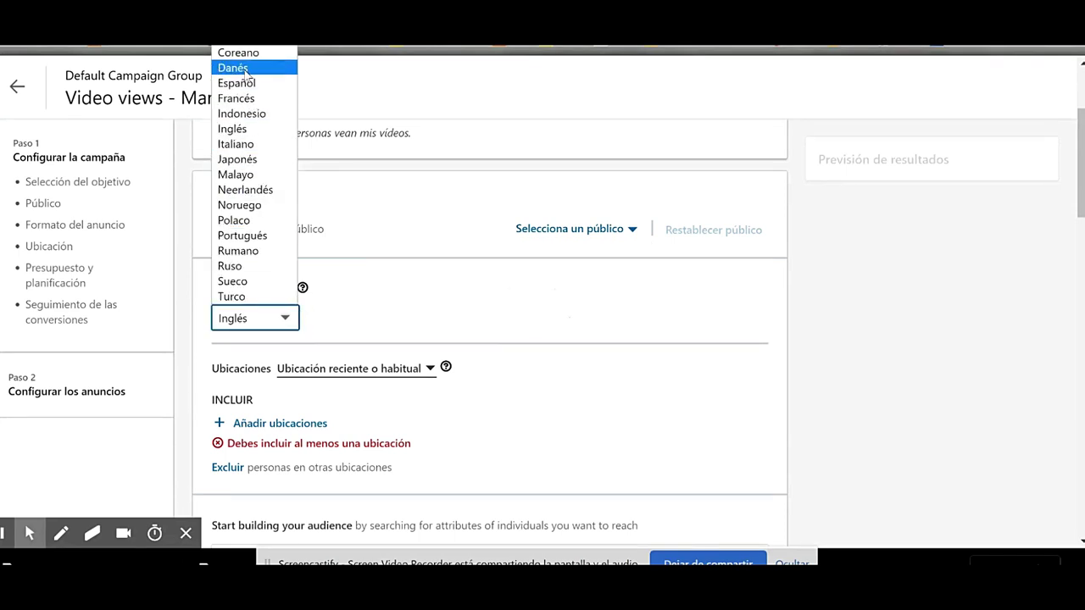
pyautogui.click(244, 83)
# Search the audience locations for "españa" and include España (Europa) as the target location.
pyautogui.scroll(-1, 489, 339)
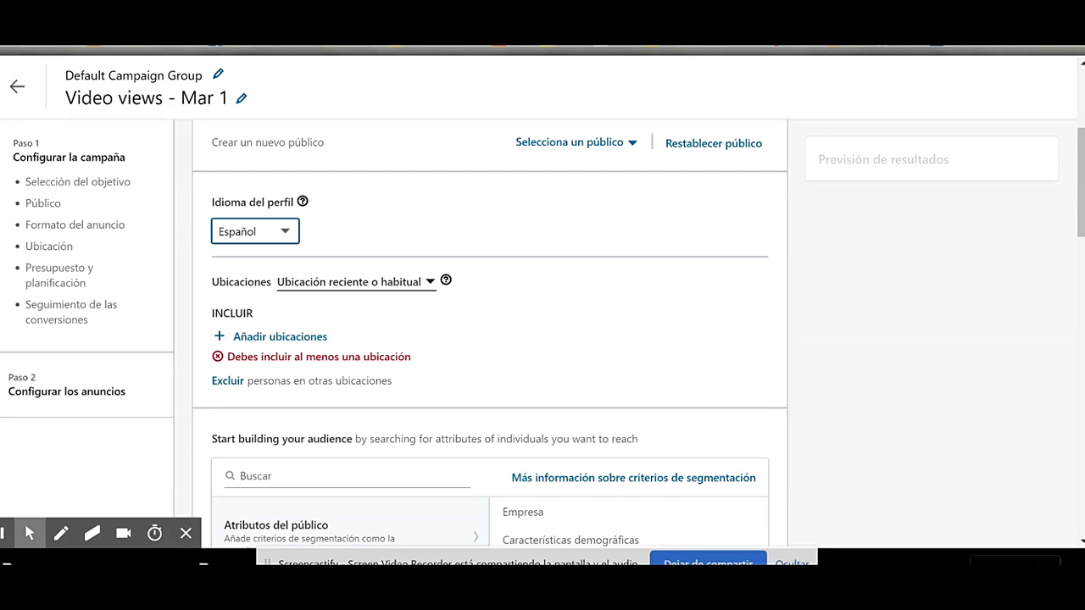
pyautogui.click(428, 282)
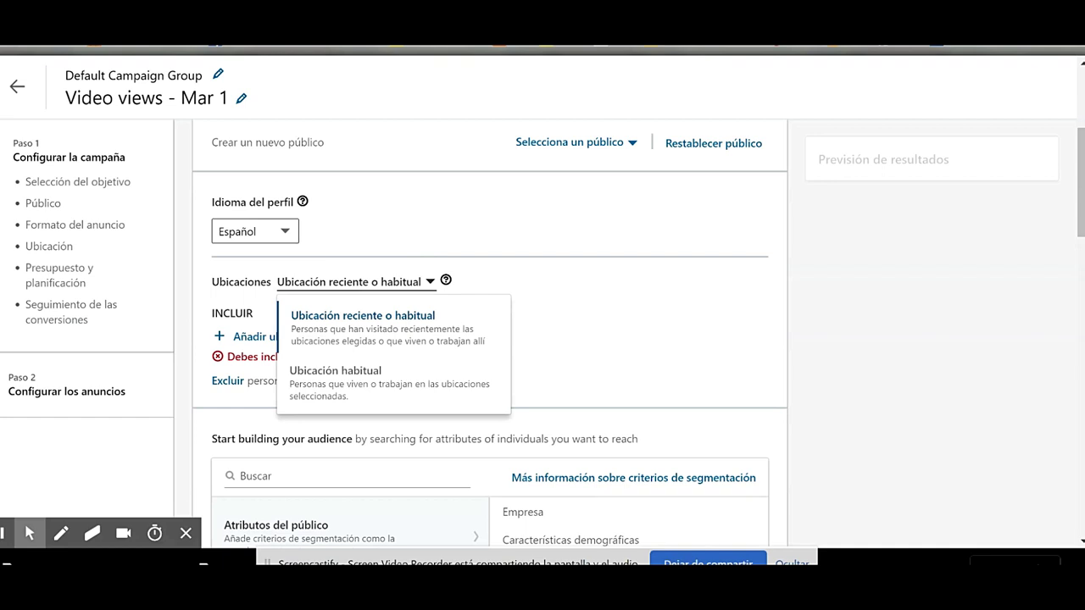
pyautogui.press('Escape')
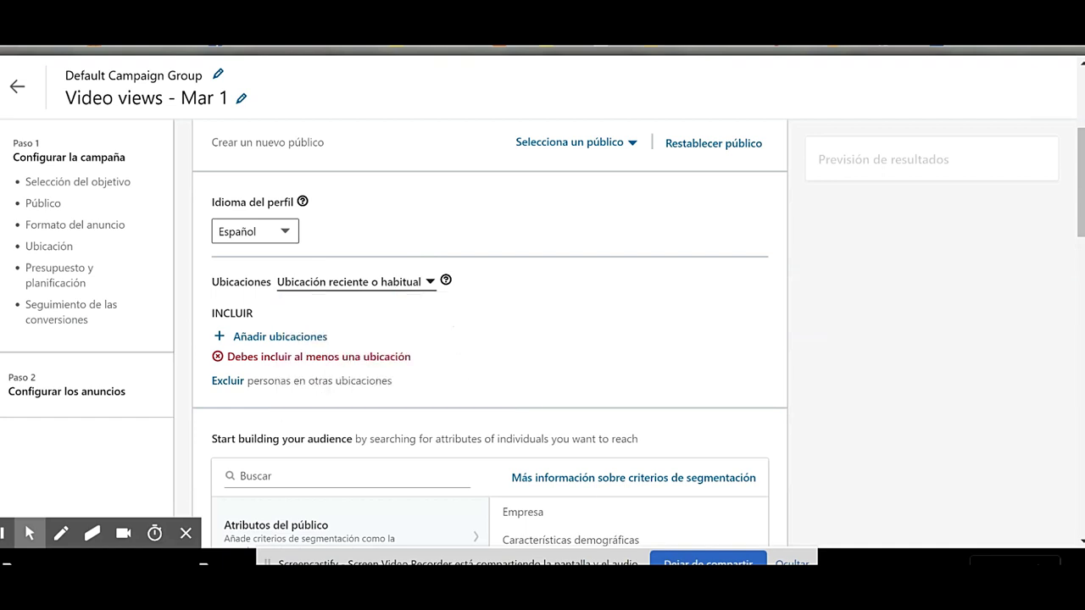
pyautogui.click(305, 337)
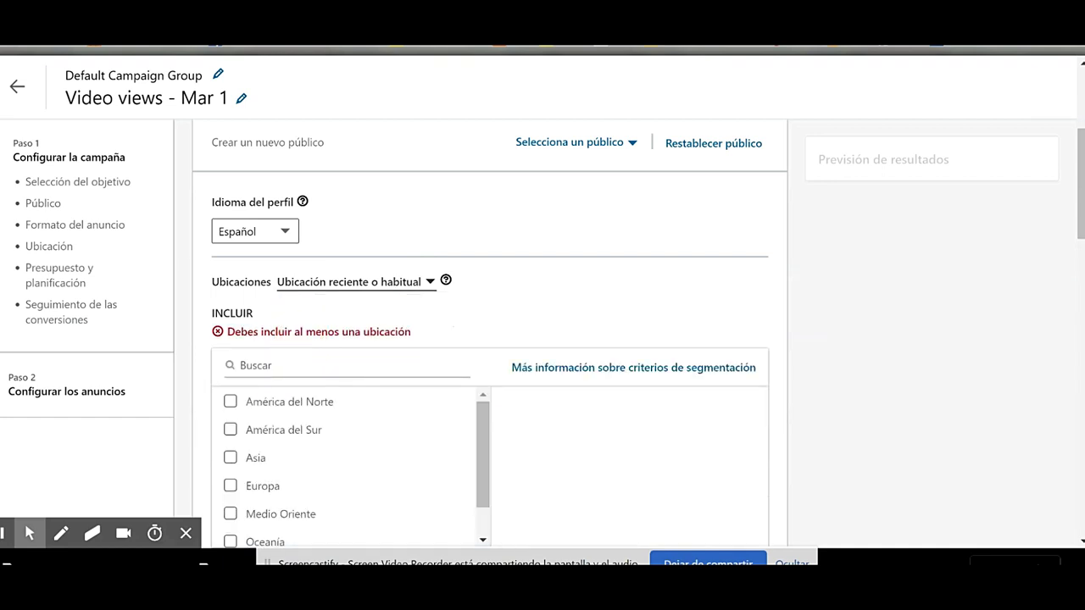
pyautogui.write('espala')
pyautogui.press('BackSpace')
pyautogui.write('ña')
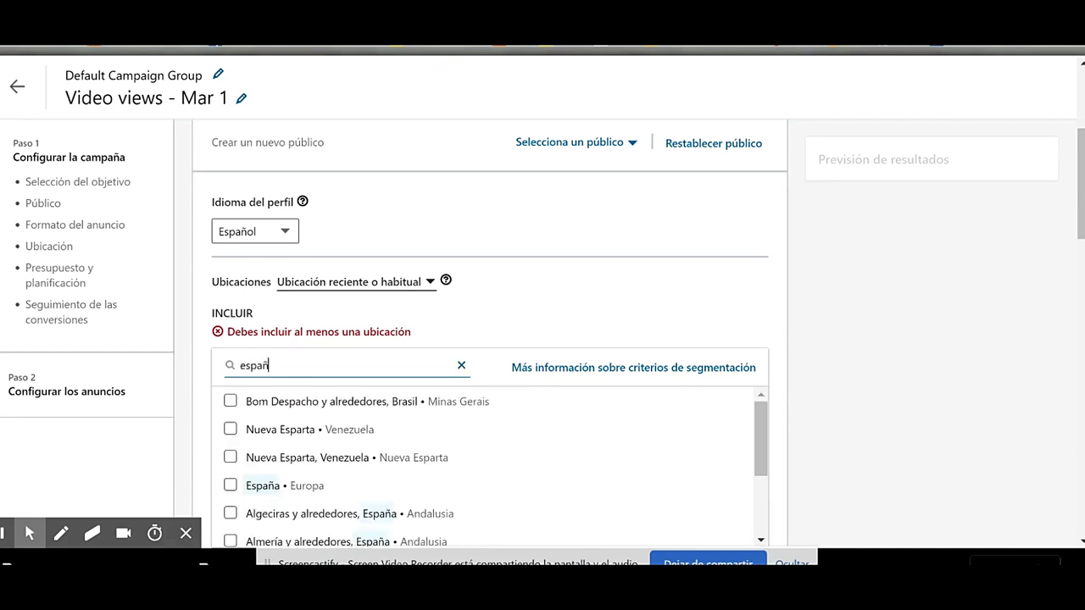
pyautogui.click(229, 400)
# Limit the audience by company size to De 51 a 200, De 201 a 500 and De 501 a 1.000 empleados.
pyautogui.scroll(-4, 475, 339)
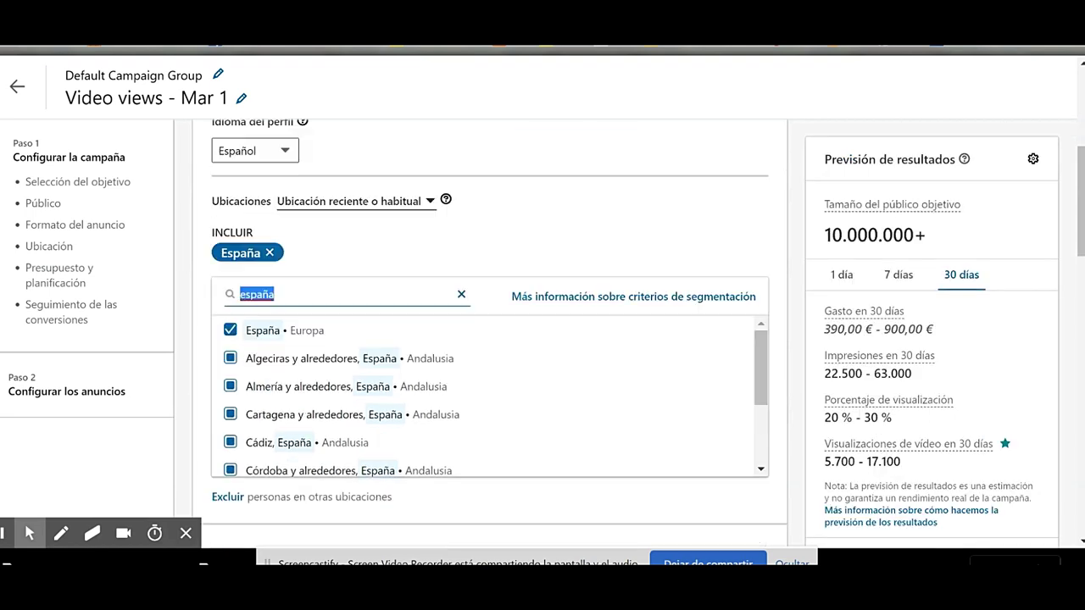
pyautogui.scroll(-6, 489, 390)
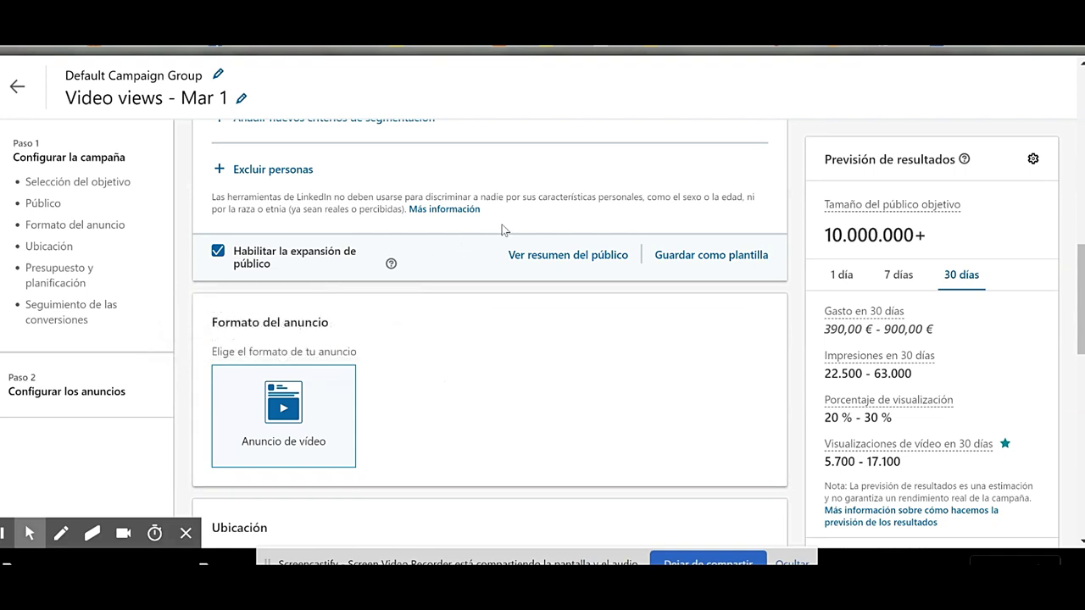
pyautogui.scroll(3, 492, 255)
pyautogui.click(327, 377)
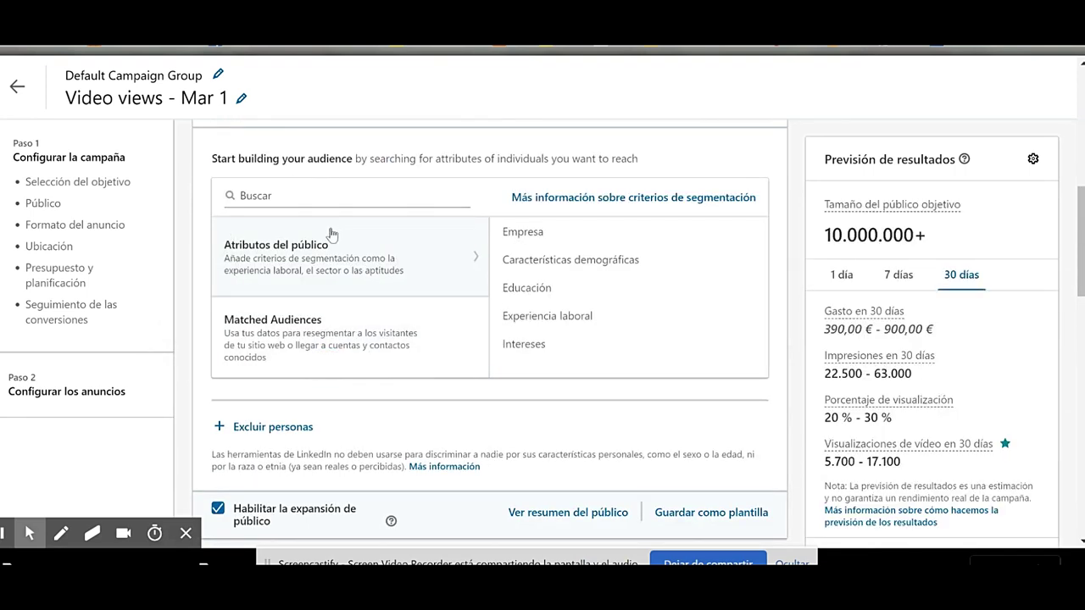
pyautogui.click(740, 227)
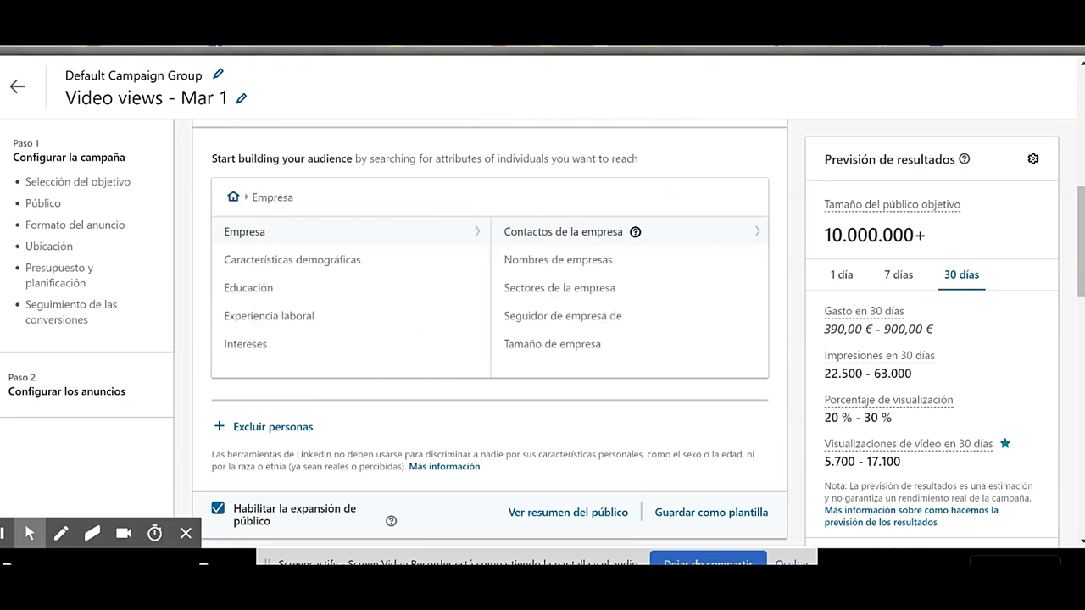
pyautogui.click(552, 343)
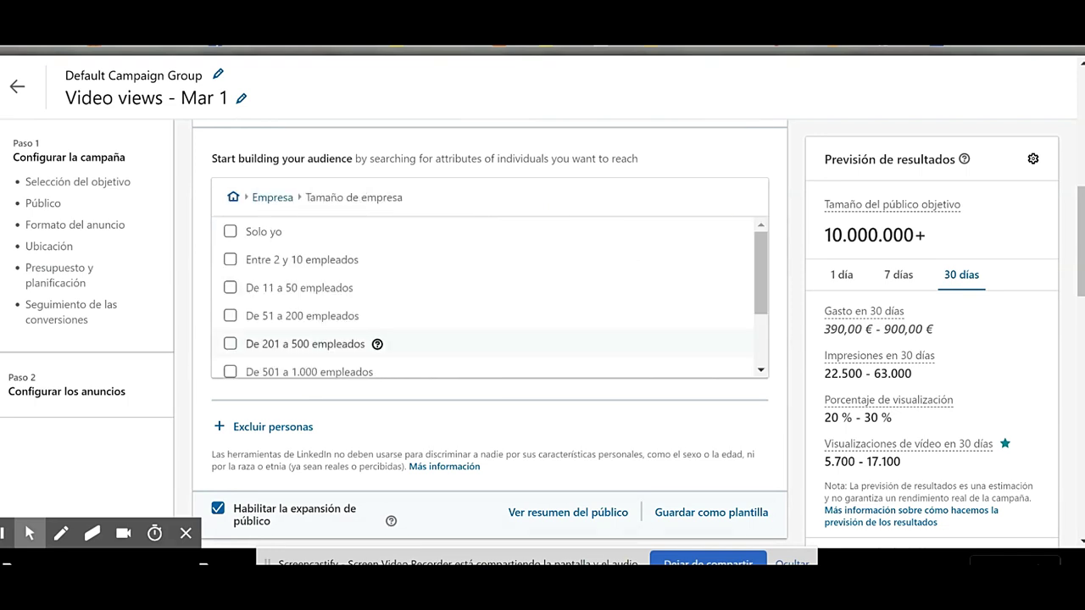
pyautogui.click(230, 315)
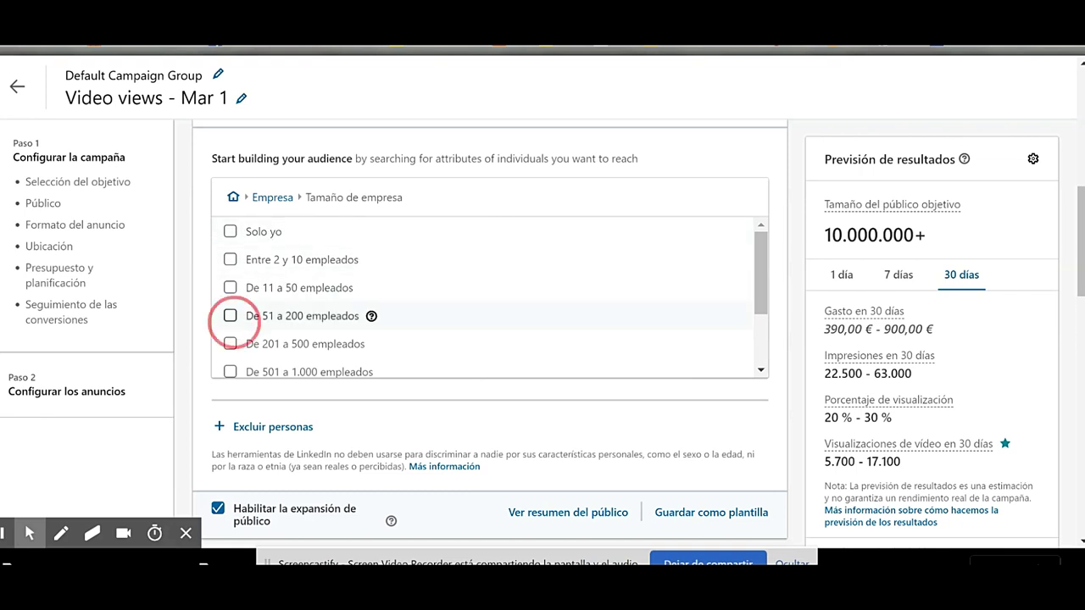
pyautogui.scroll(-2, 483, 347)
pyautogui.click(229, 307)
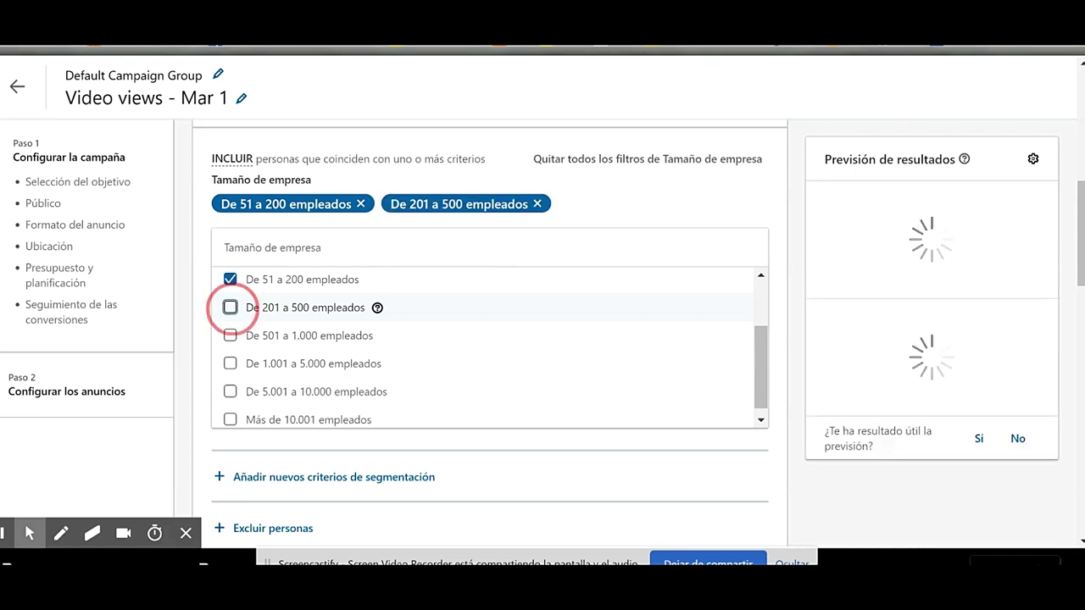
pyautogui.click(230, 335)
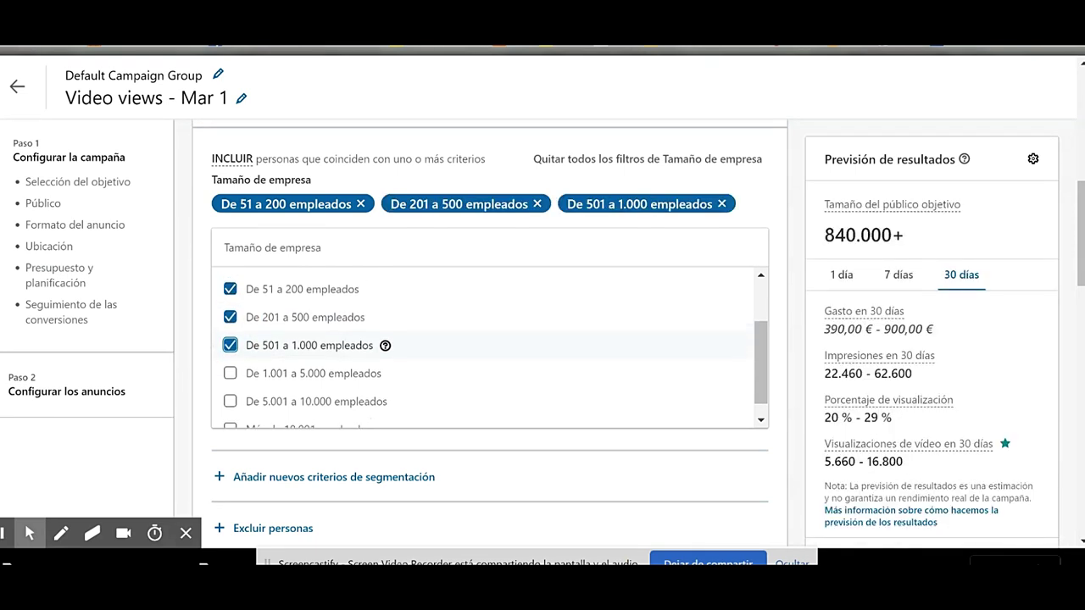
# Add a Cargos criterion from Experiencia laboral to the audience, search for "director" and include Director de ventas.
pyautogui.scroll(2, 483, 347)
pyautogui.scroll(-2, 483, 347)
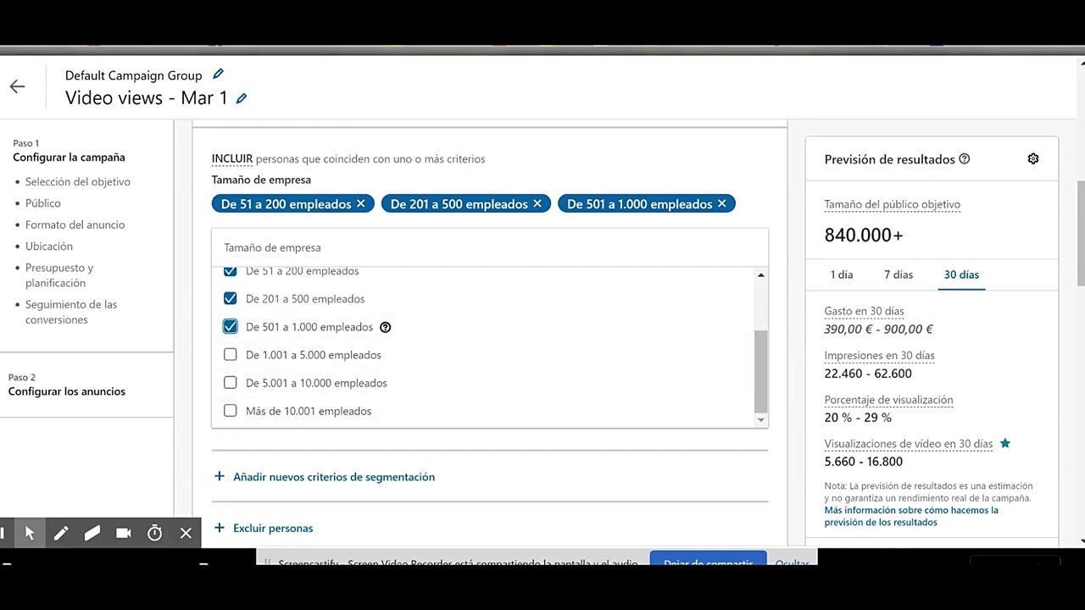
pyautogui.click(334, 476)
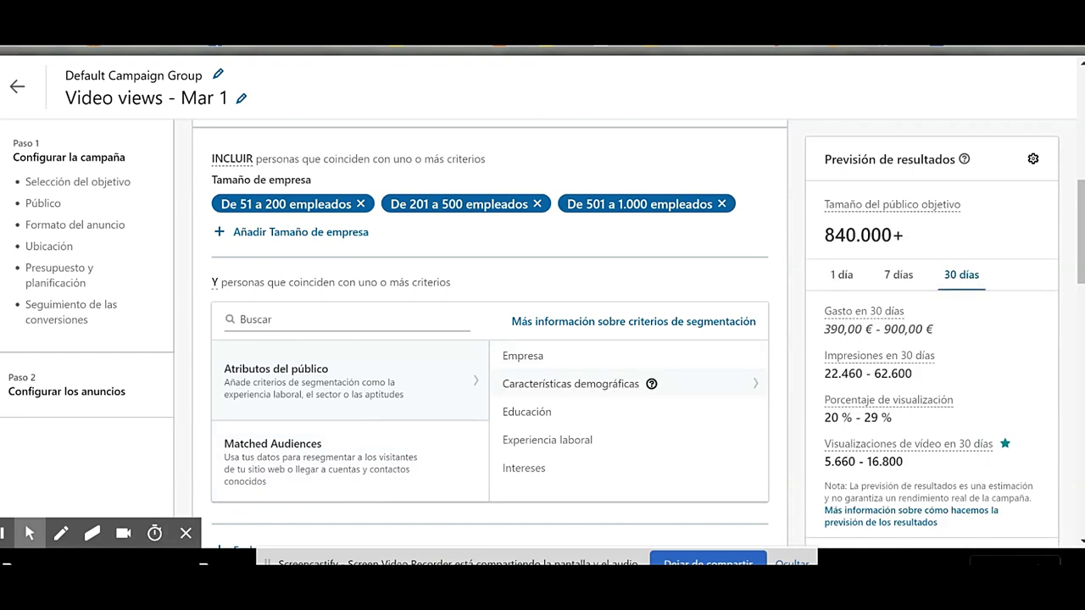
pyautogui.click(588, 383)
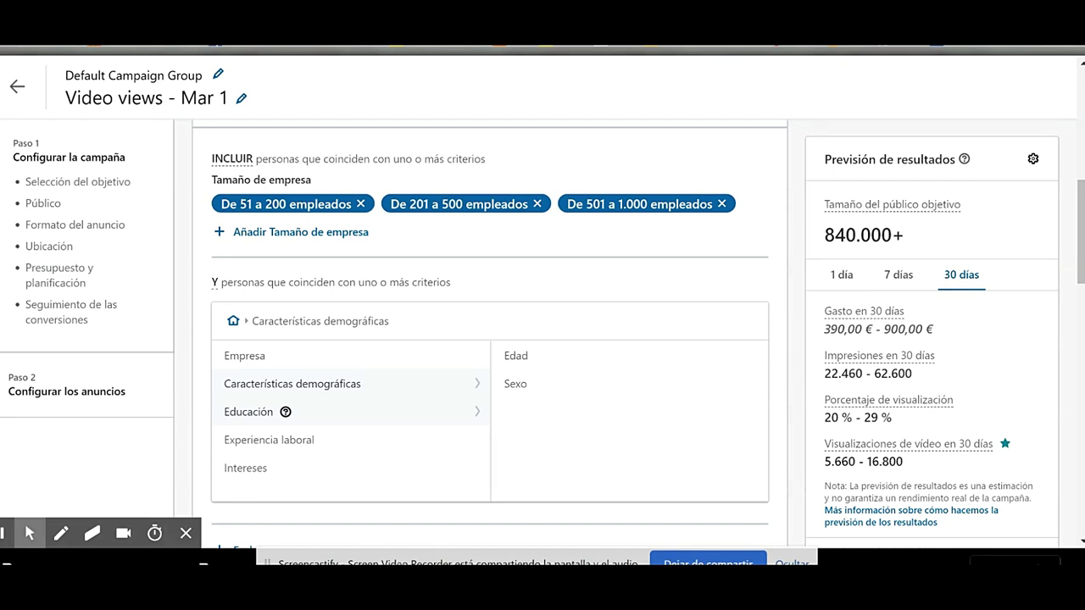
pyautogui.click(326, 411)
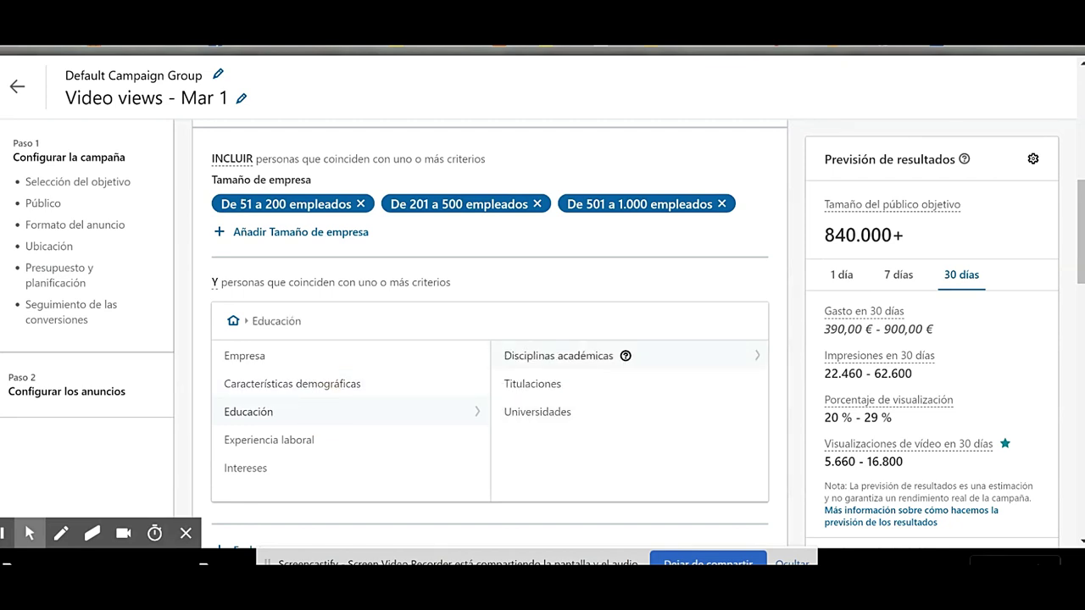
pyautogui.click(382, 438)
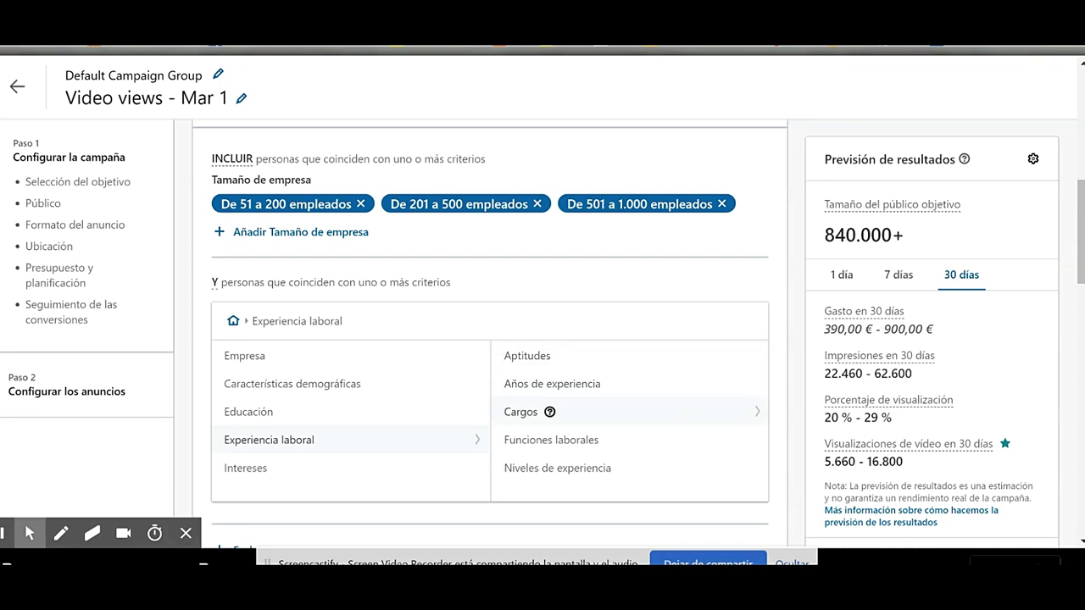
pyautogui.click(712, 411)
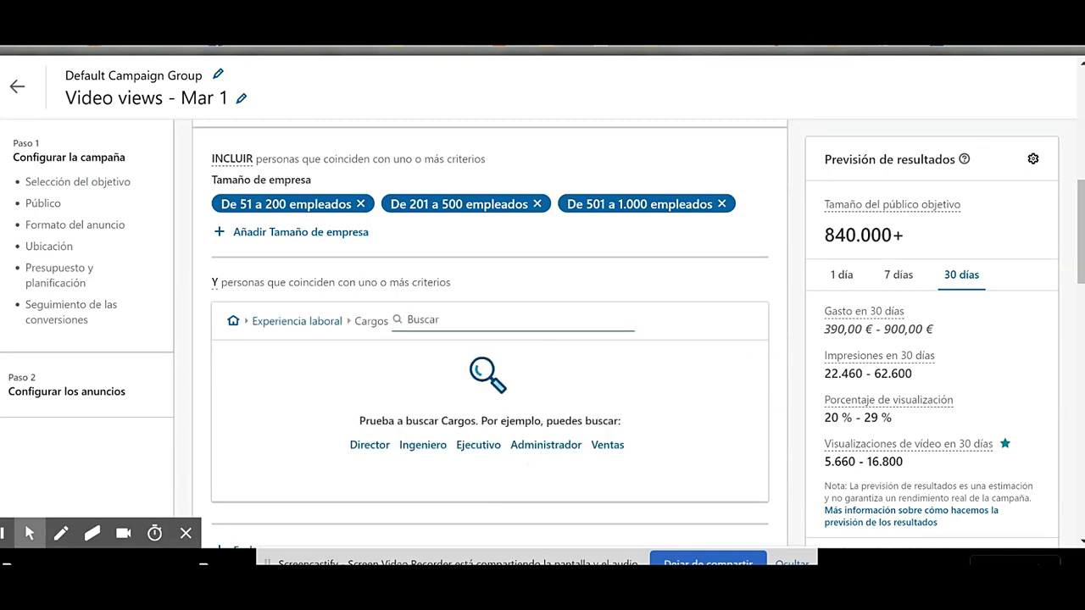
pyautogui.write('director')
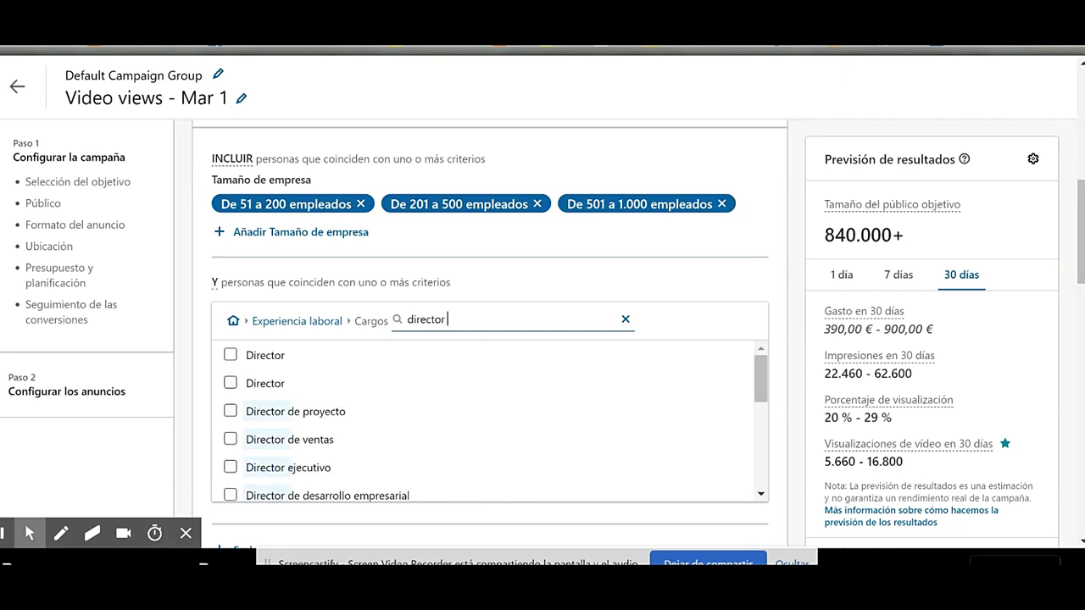
pyautogui.click(229, 439)
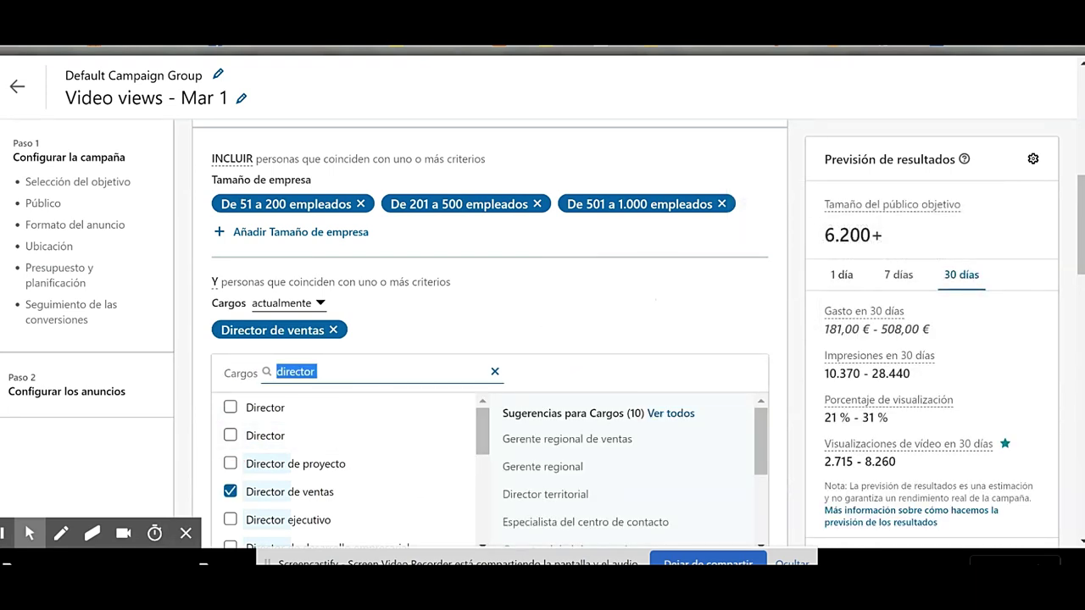
# Include the job titles Director ejecutivo and Director de desarrollo empresarial in the audience.
pyautogui.click(964, 159)
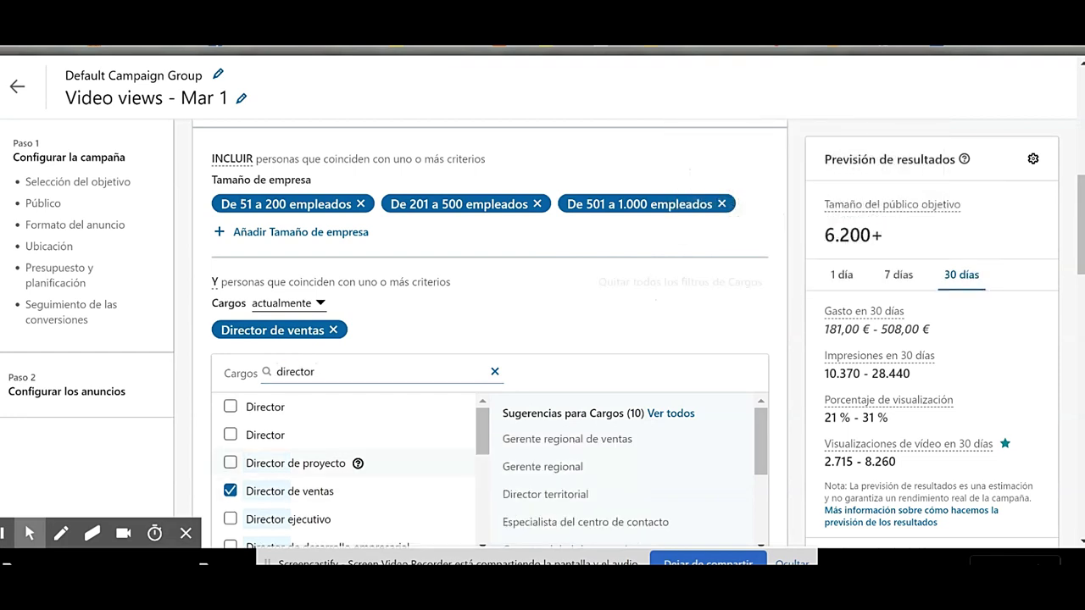
pyautogui.scroll(-2, 347, 462)
pyautogui.click(230, 432)
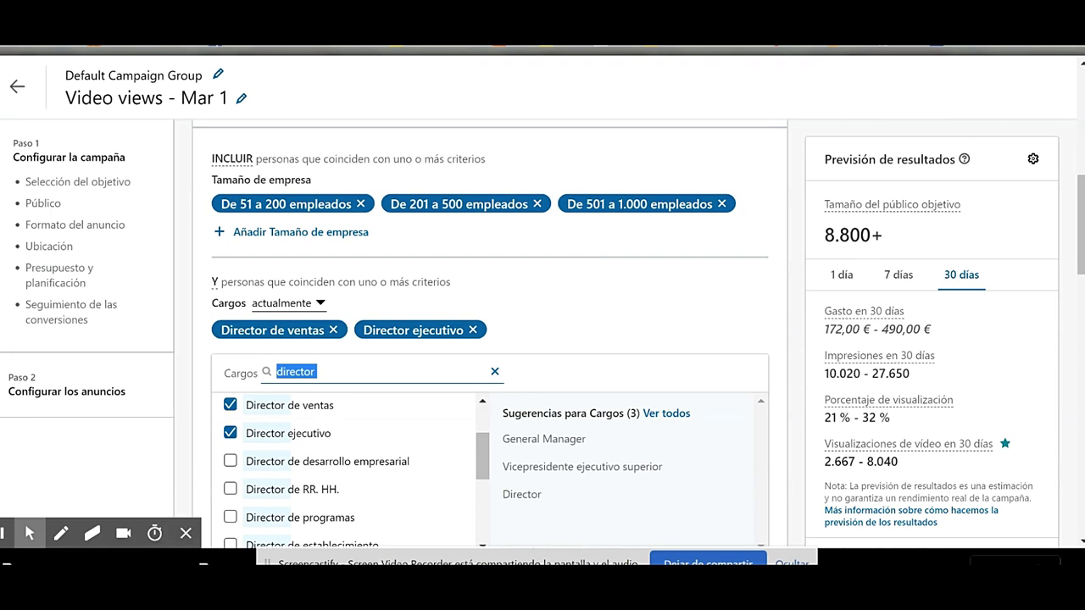
pyautogui.click(230, 460)
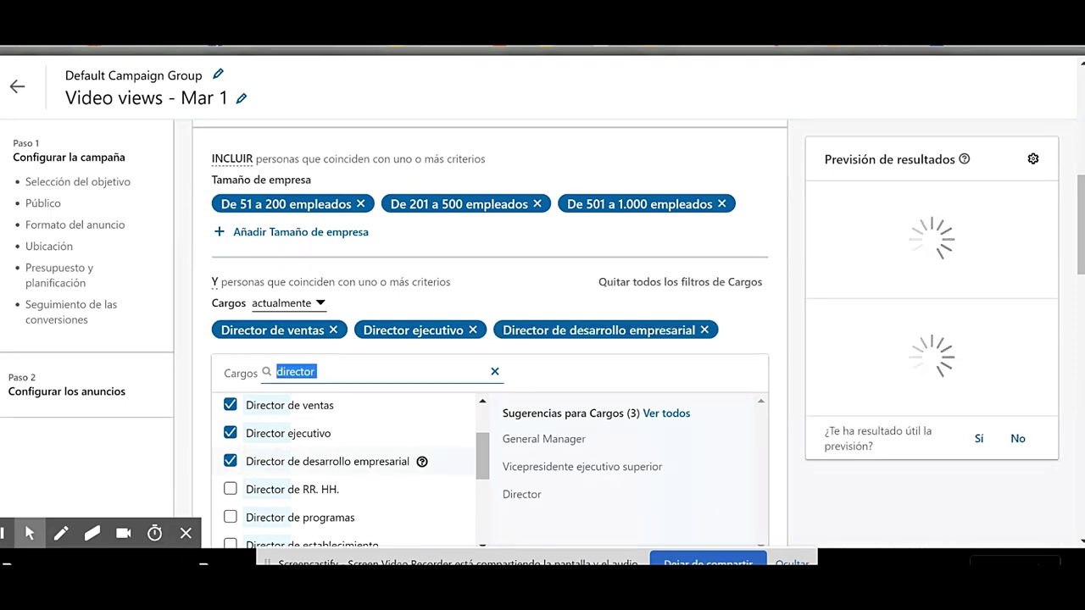
# Include Sales Director, Director de marketing and Director empresarial among the audience's job titles.
pyautogui.moveTo(480, 461); pyautogui.dragTo(480, 492)
pyautogui.scroll(-3, 480, 461)
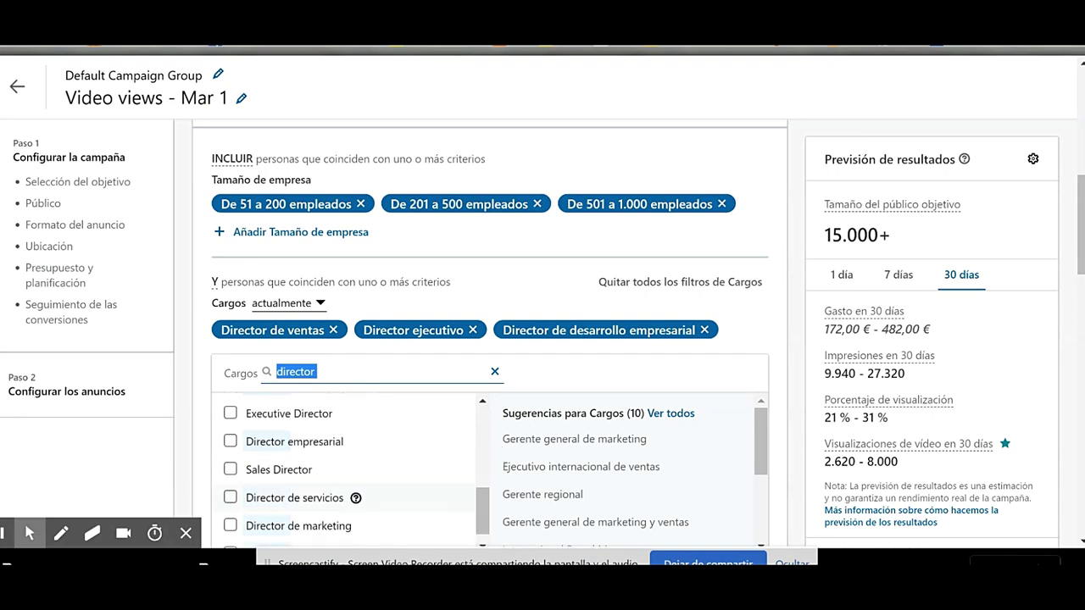
pyautogui.click(230, 469)
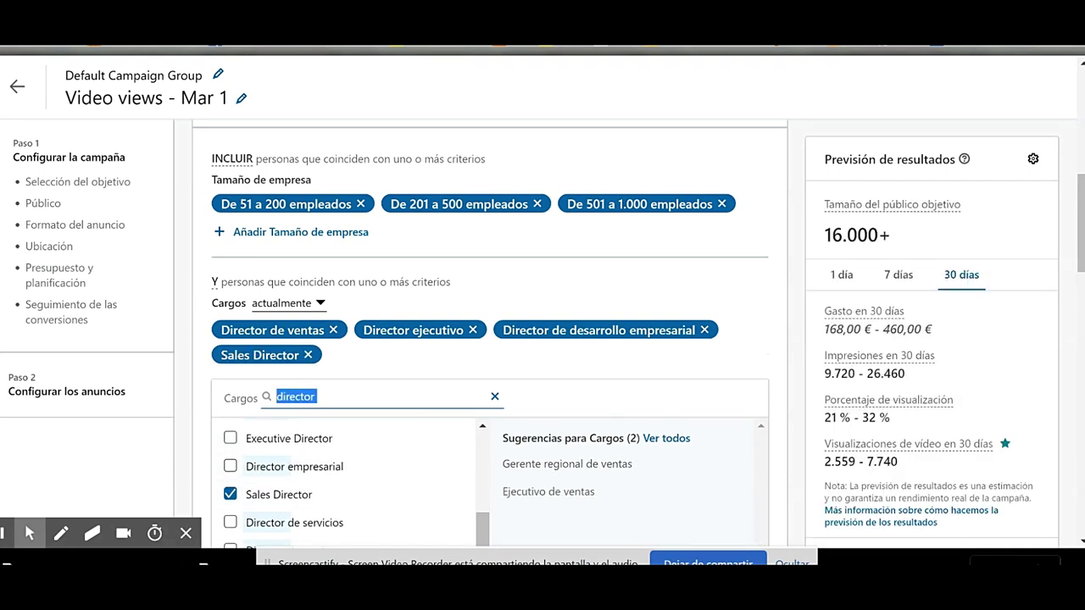
pyautogui.moveTo(479, 519); pyautogui.dragTo(482, 530)
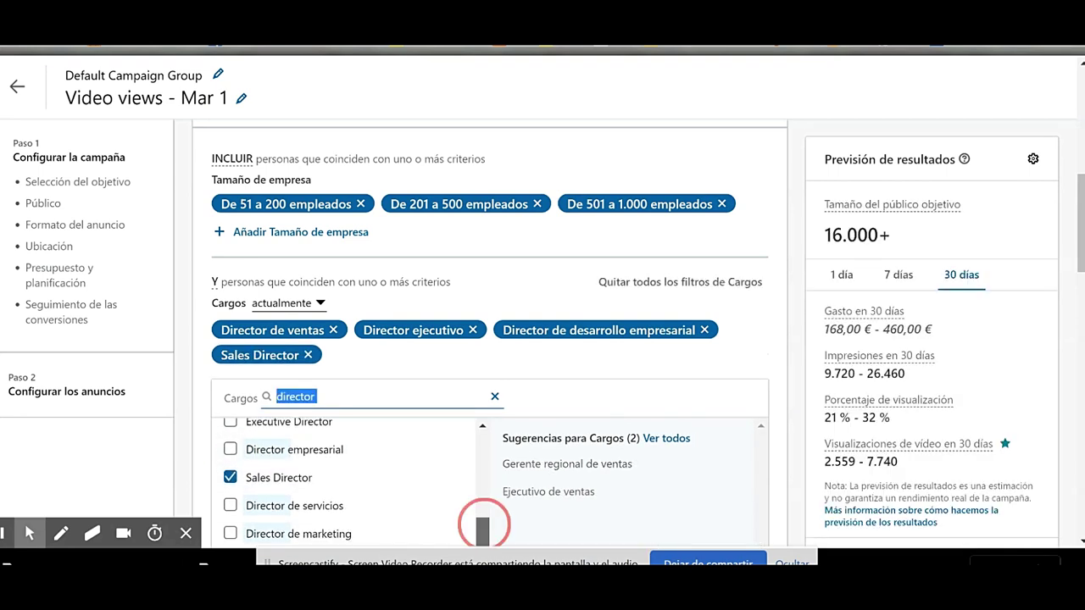
pyautogui.click(229, 533)
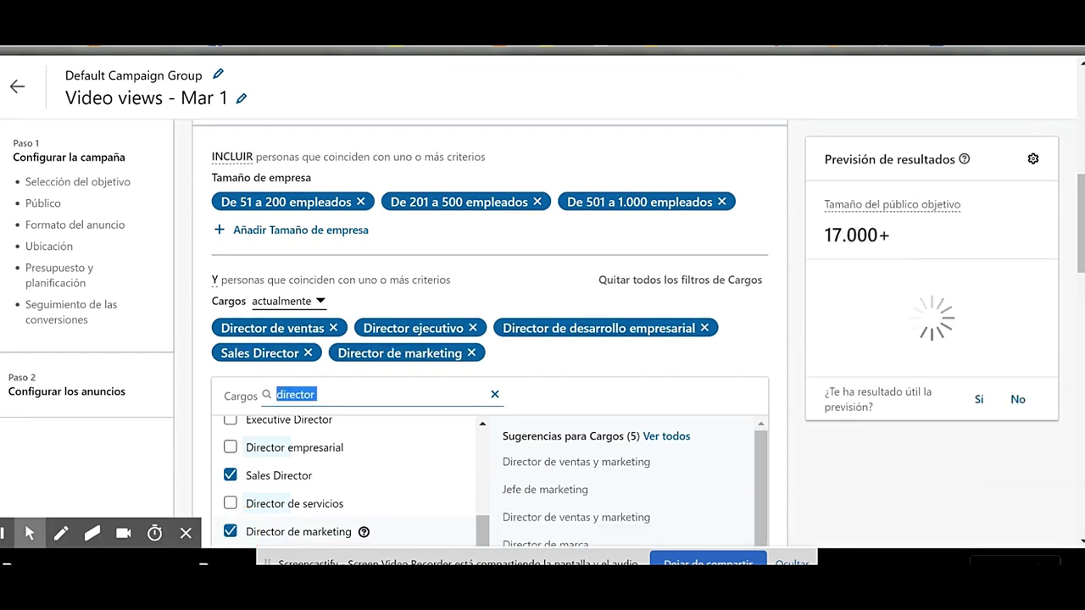
pyautogui.scroll(-1, 490, 339)
pyautogui.scroll(-1, 634, 408)
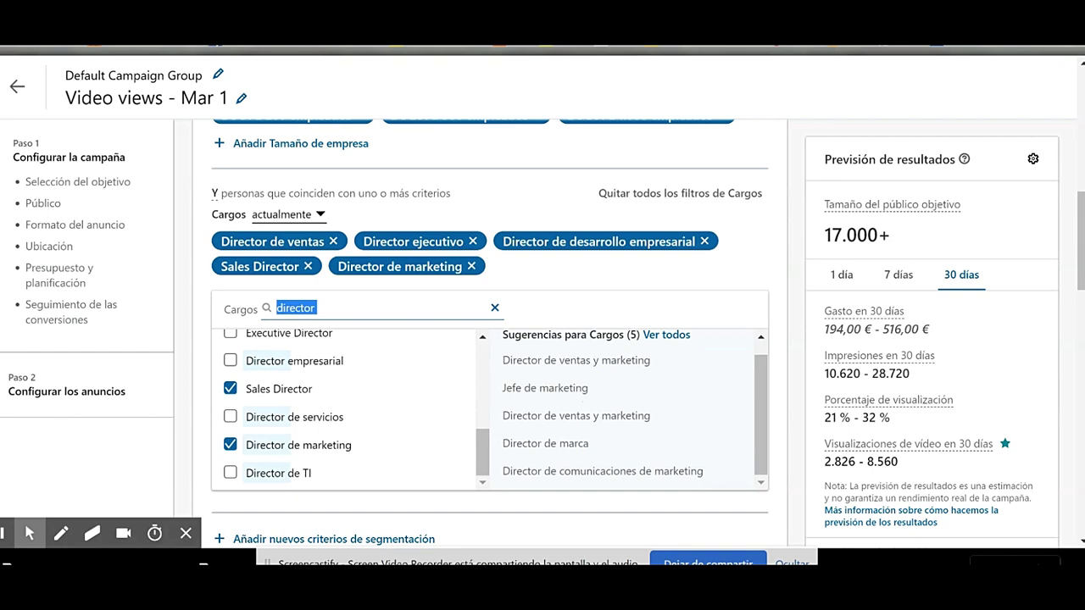
pyautogui.scroll(1, 635, 409)
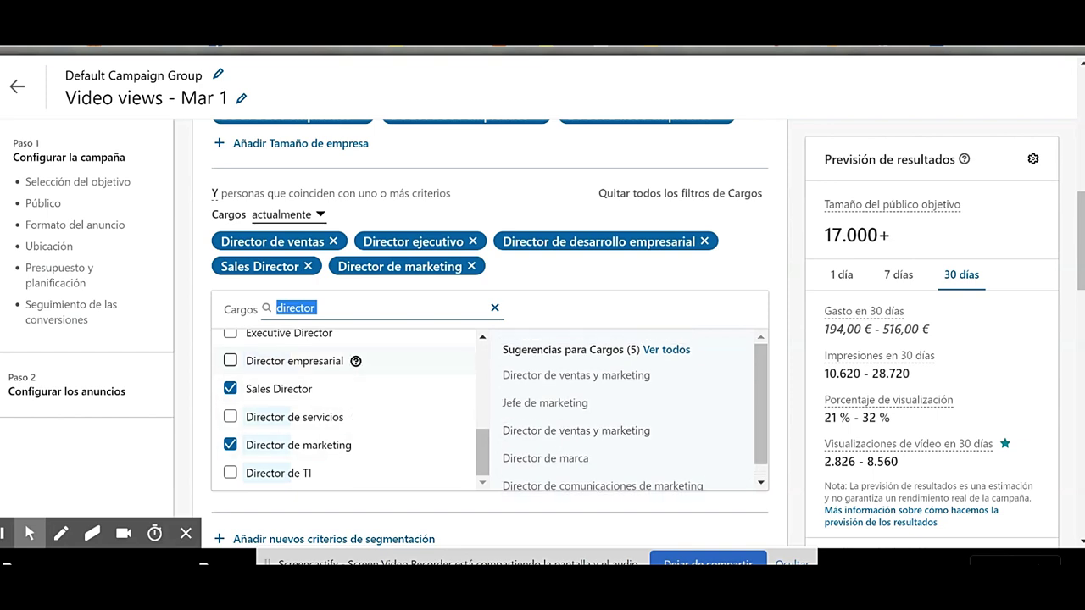
pyautogui.click(229, 360)
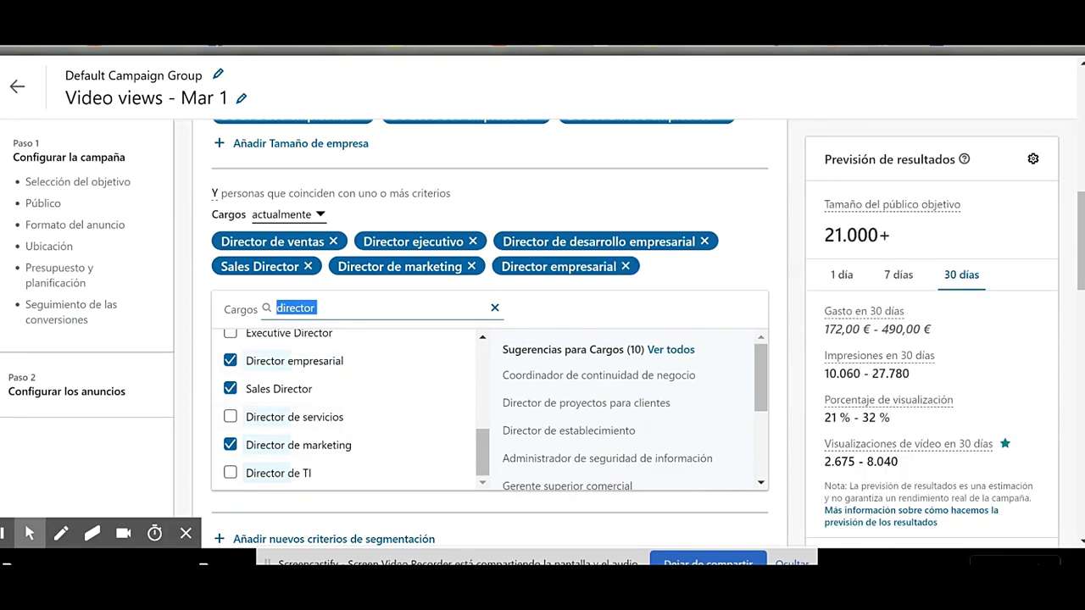
pyautogui.scroll(-4, 766, 377)
pyautogui.scroll(-3, 490, 339)
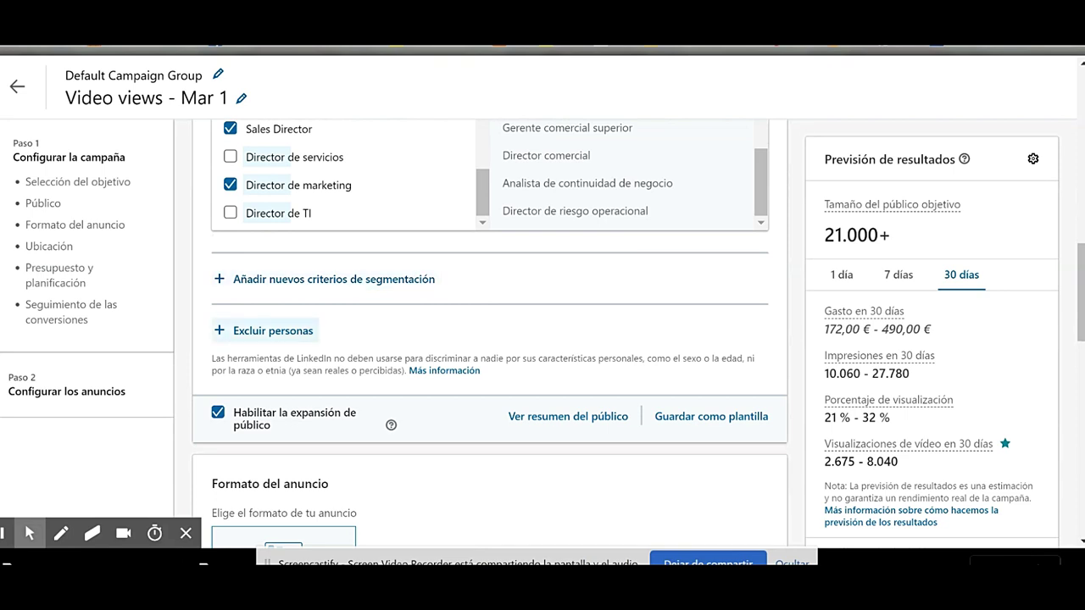
pyautogui.click(259, 330)
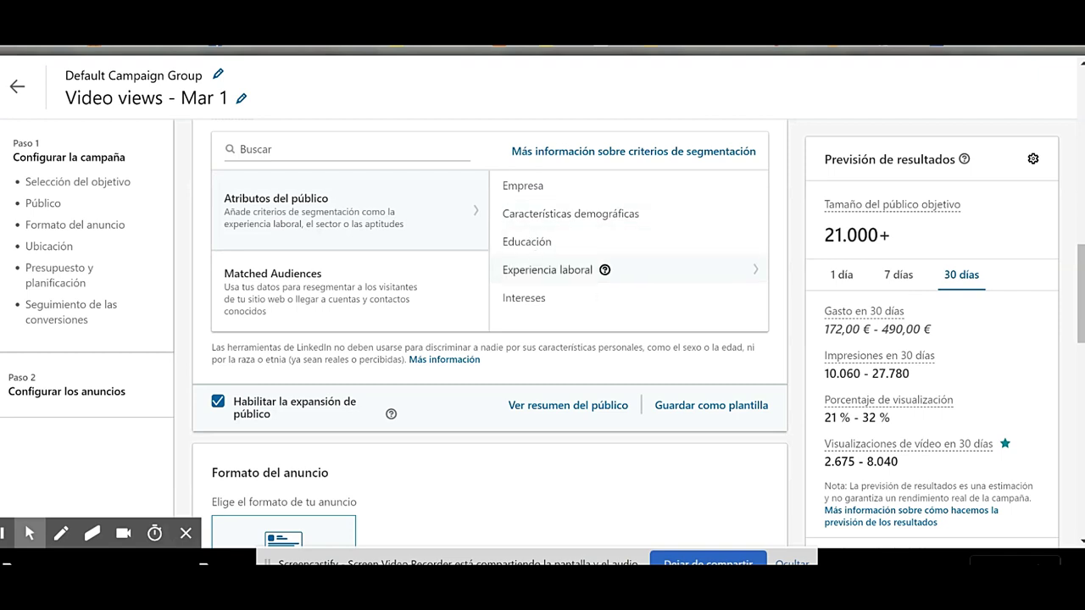
pyautogui.scroll(2, 289, 274)
pyautogui.scroll(4, 289, 274)
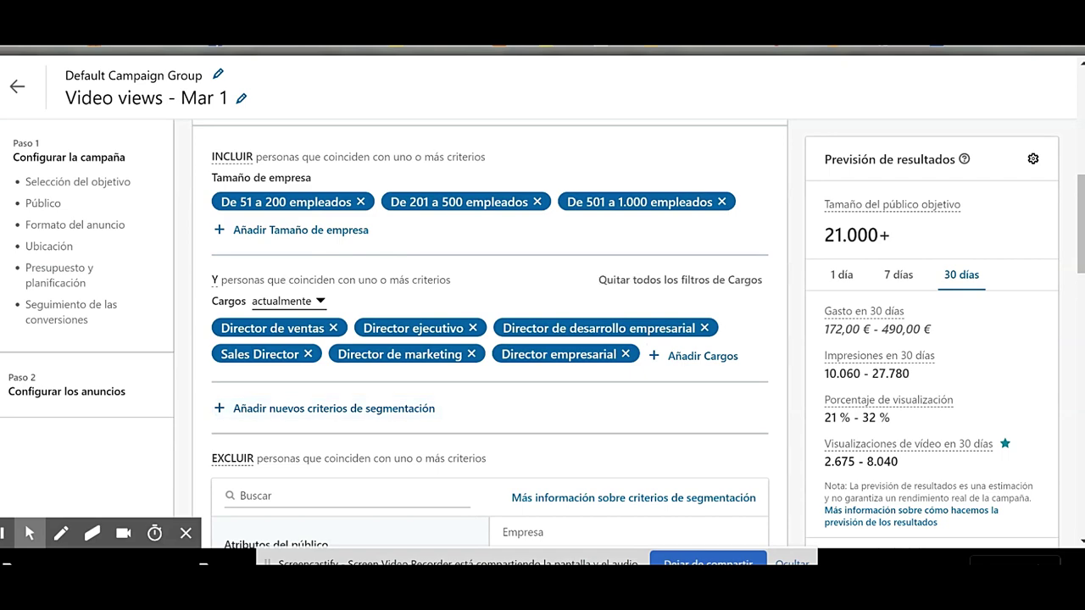
# Try adding Marketing y publicidad from Intereses de los miembros as a further audience criterion.
pyautogui.click(372, 408)
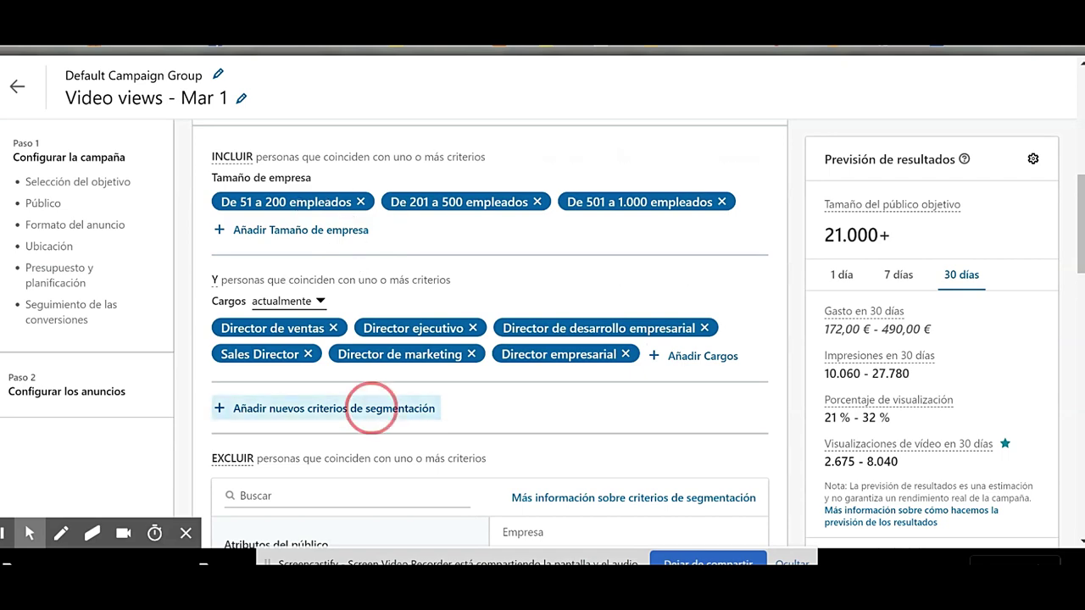
pyautogui.scroll(-2, 542, 415)
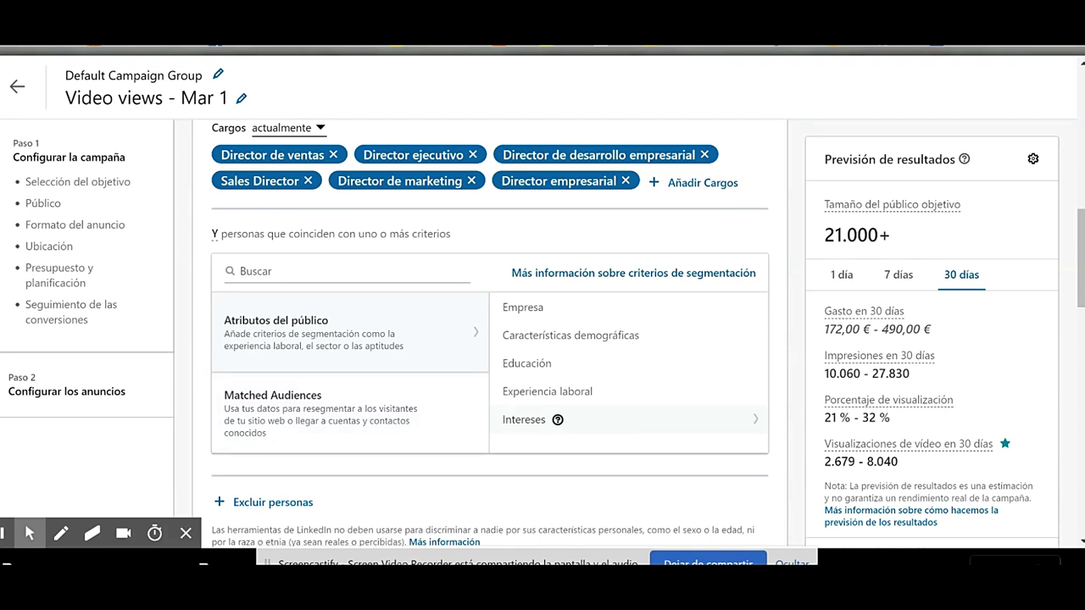
pyautogui.click(525, 419)
pyautogui.moveTo(551, 307)
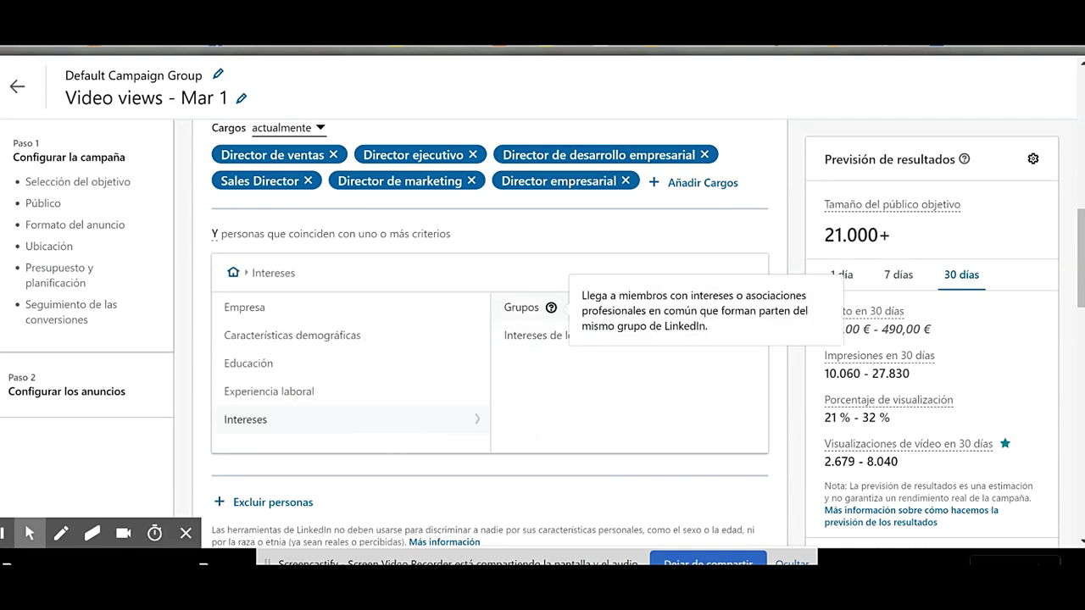
pyautogui.click(520, 334)
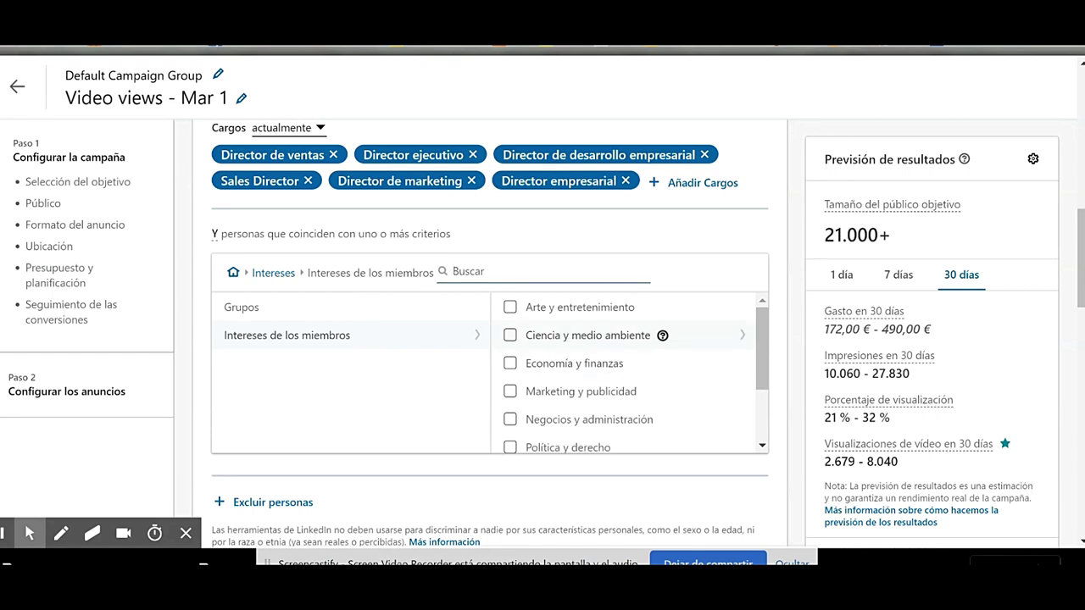
pyautogui.scroll(-1, 593, 356)
pyautogui.click(511, 305)
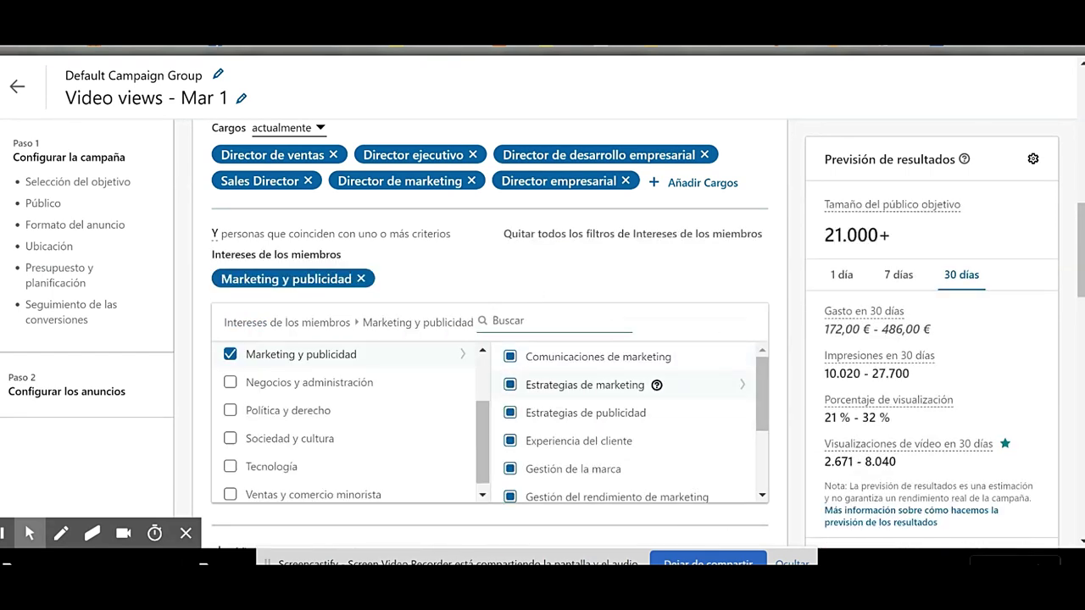
# Try narrowing the member interest to Marketing B2B, switch back to all of Marketing y publicidad, and clear the interest.
pyautogui.scroll(-3, 627, 424)
pyautogui.click(509, 430)
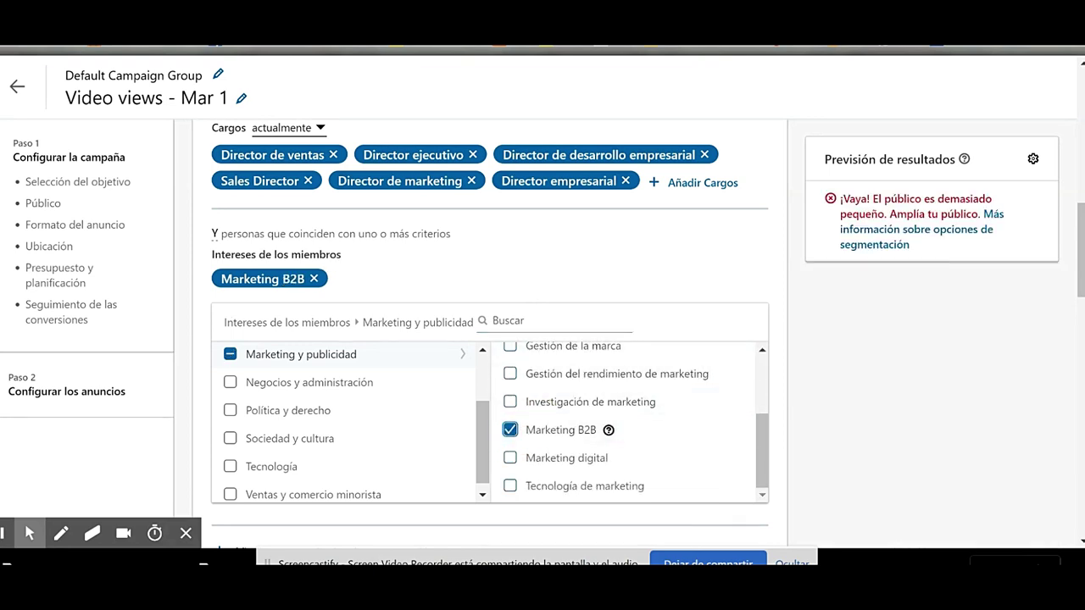
pyautogui.click(230, 355)
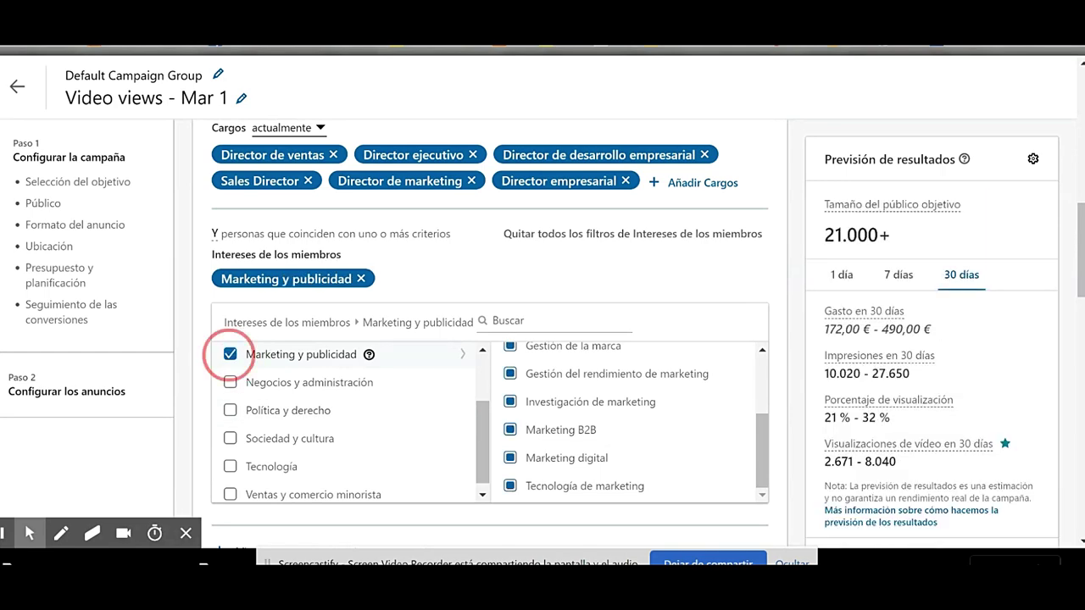
pyautogui.click(229, 355)
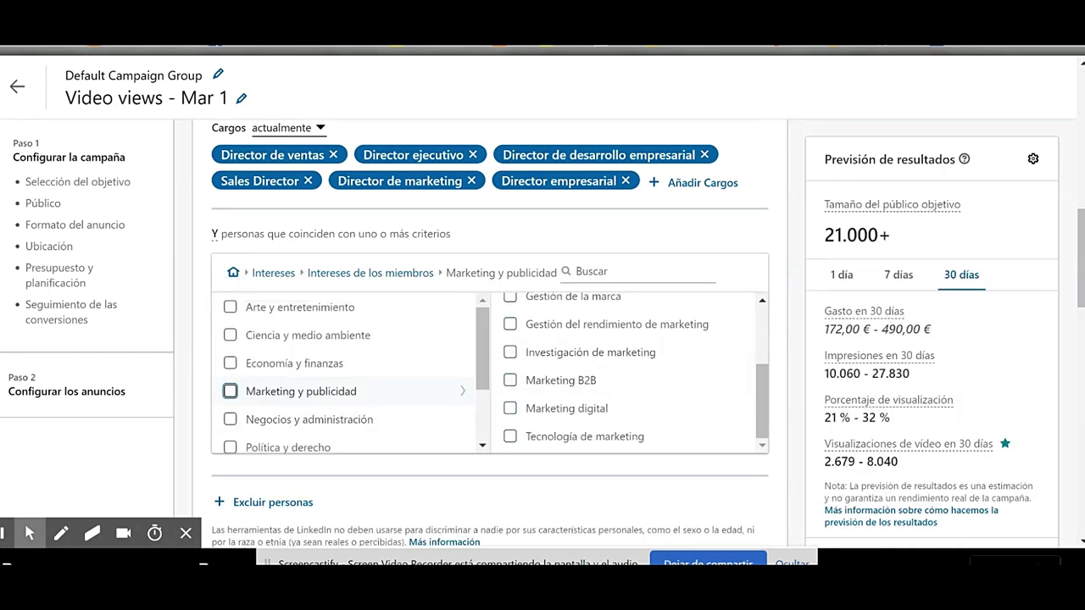
# Review the audience's location, company size and job title criteria, and the campaign's ad format.
pyautogui.scroll(-5, 667, 352)
pyautogui.scroll(3, 668, 352)
pyautogui.scroll(4, 453, 281)
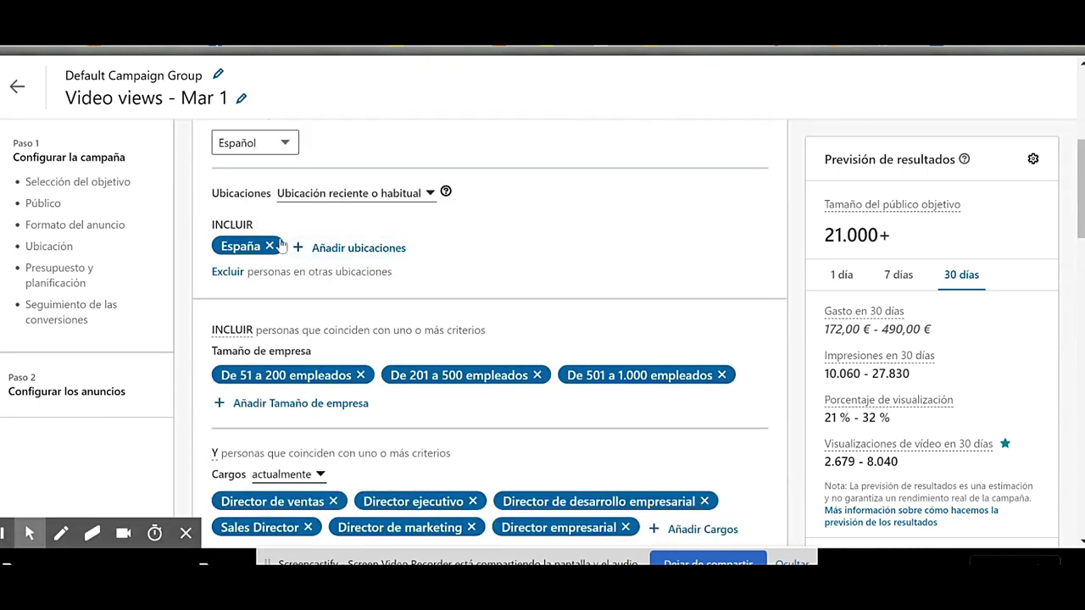
pyautogui.scroll(-1, 489, 336)
pyautogui.scroll(-1, 489, 335)
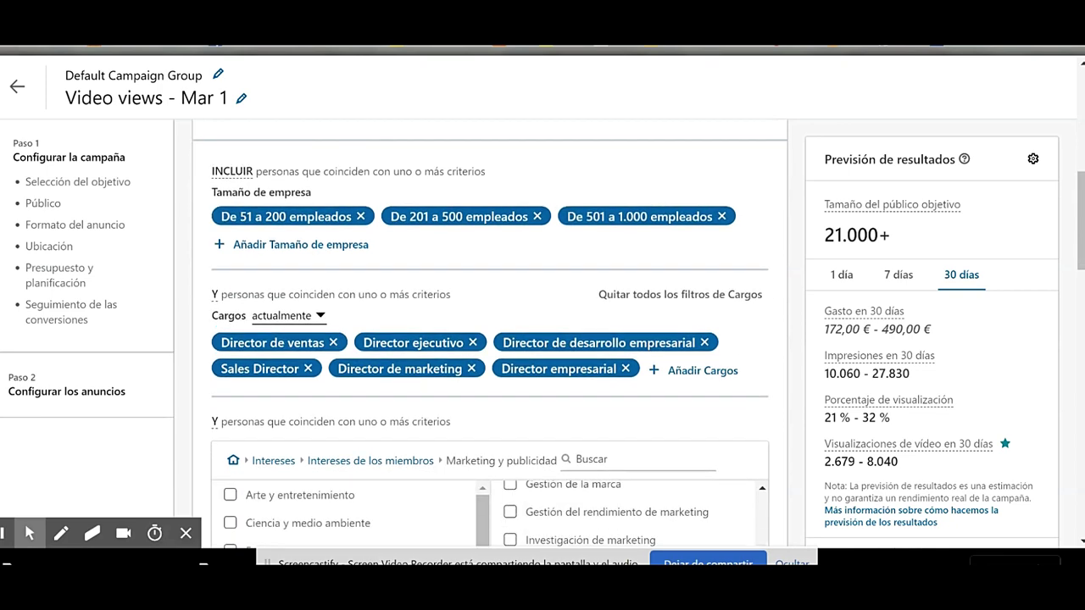
pyautogui.scroll(-2, 489, 336)
pyautogui.scroll(-5, 489, 336)
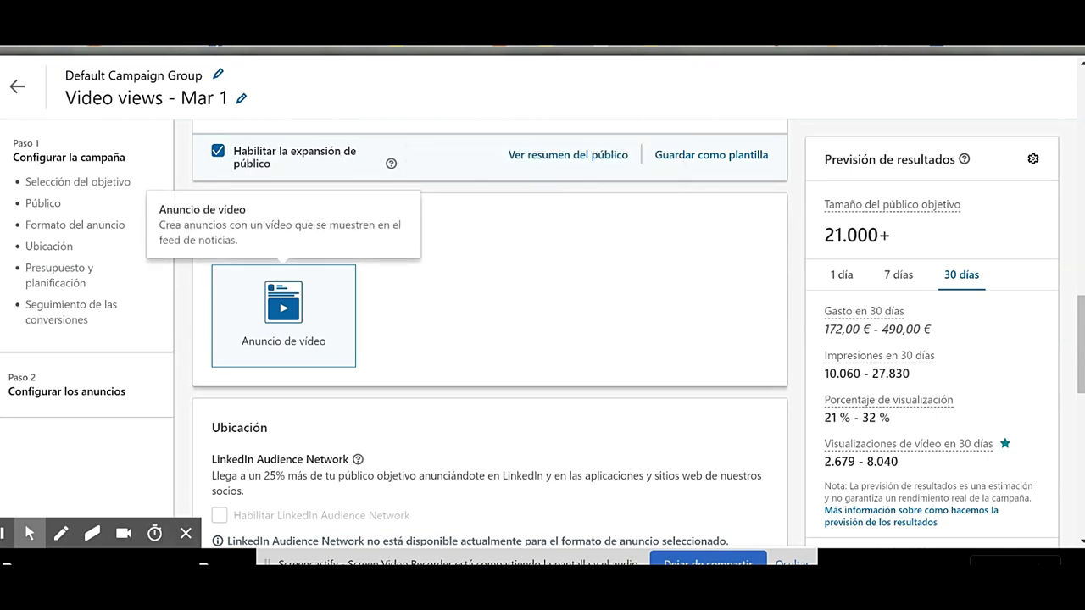
# Set the campaign's daily budget to 10 €.
pyautogui.scroll(-5, 489, 333)
pyautogui.scroll(-3, 409, 439)
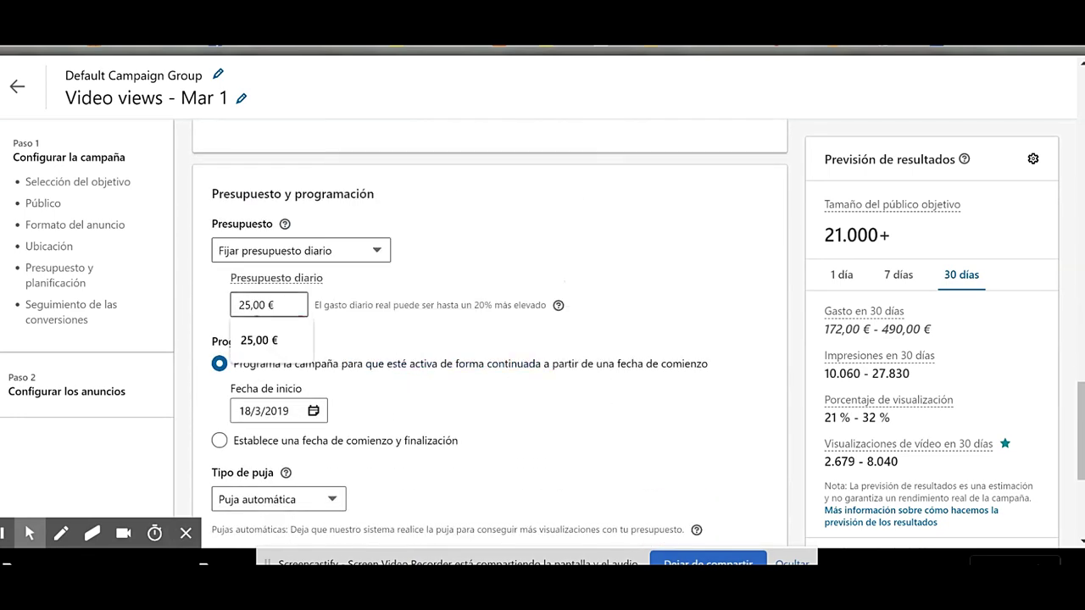
pyautogui.click(245, 304)
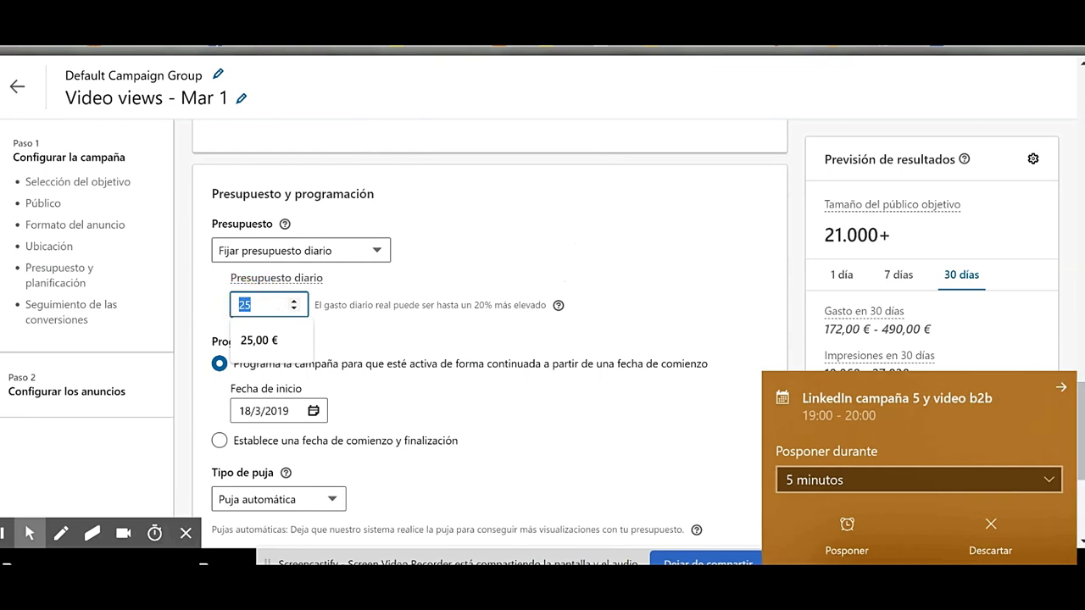
pyautogui.click(245, 304)
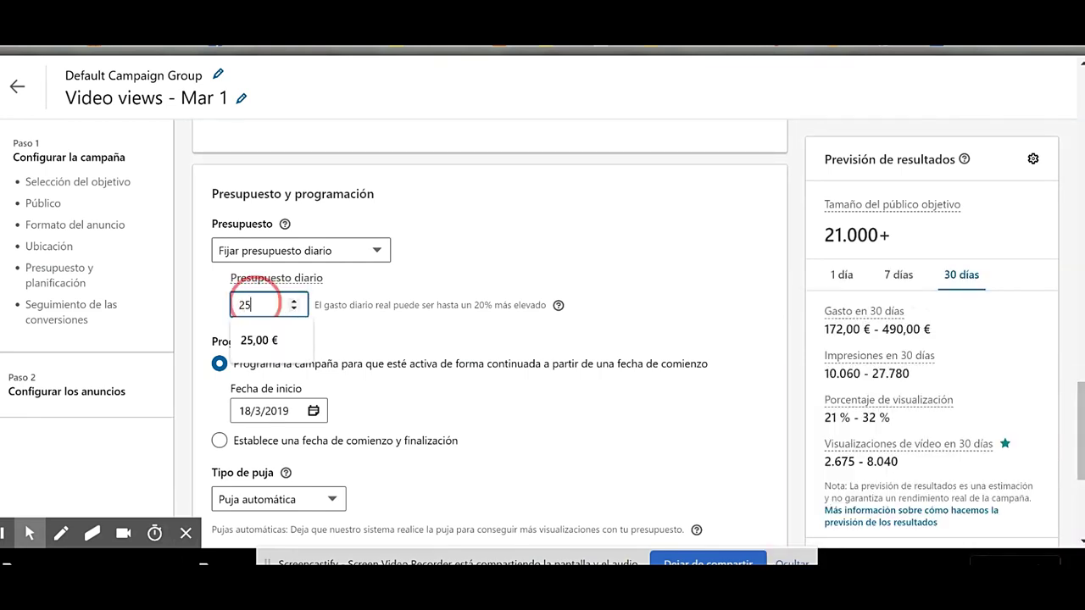
pyautogui.write('10')
# Schedule the campaign with a start and end date, keeping 18/3/2019 as start and setting the end to 24/3/2019.
pyautogui.click(277, 411)
pyautogui.scroll(-2, 490, 339)
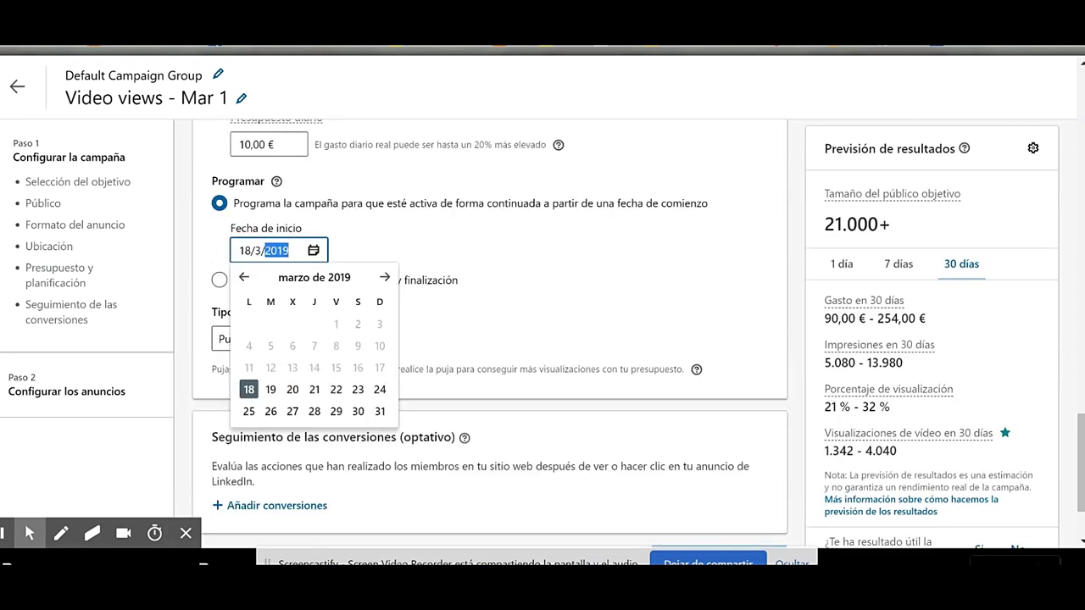
pyautogui.scroll(-1, 302, 271)
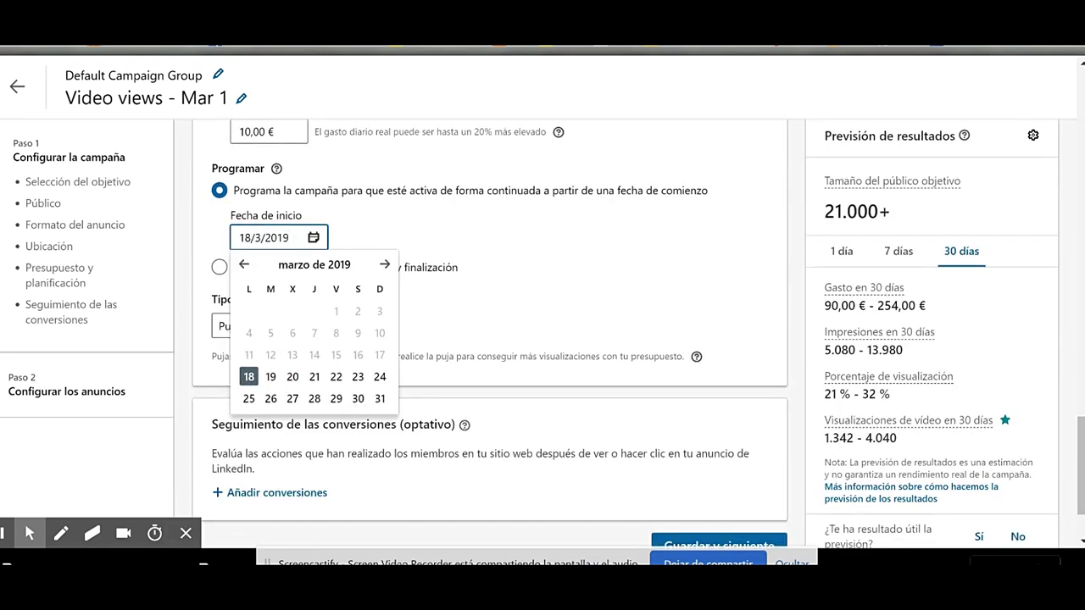
pyautogui.click(218, 268)
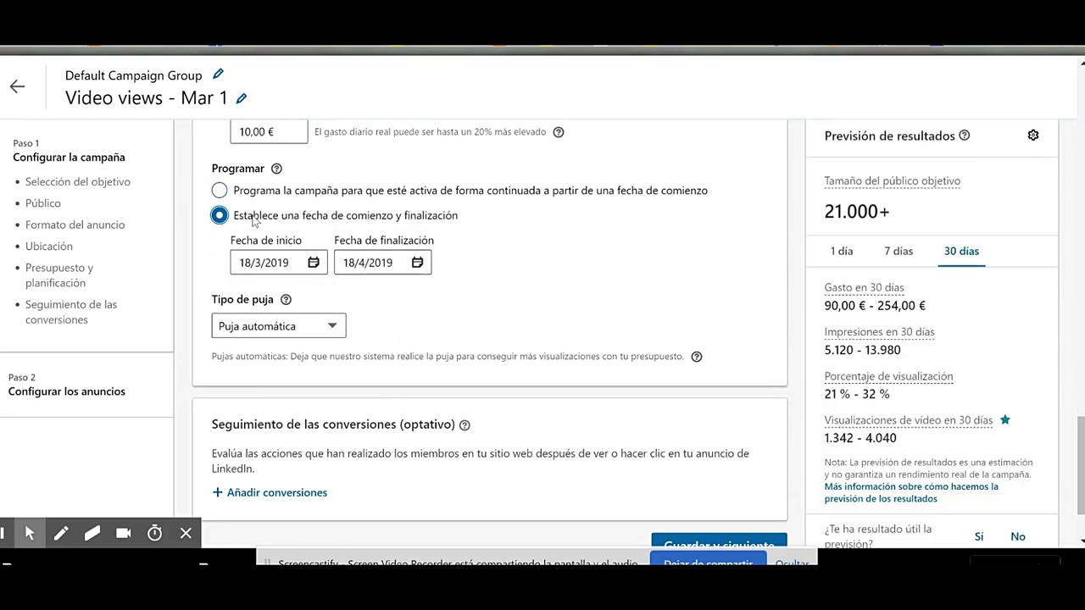
pyautogui.click(417, 264)
pyautogui.click(379, 400)
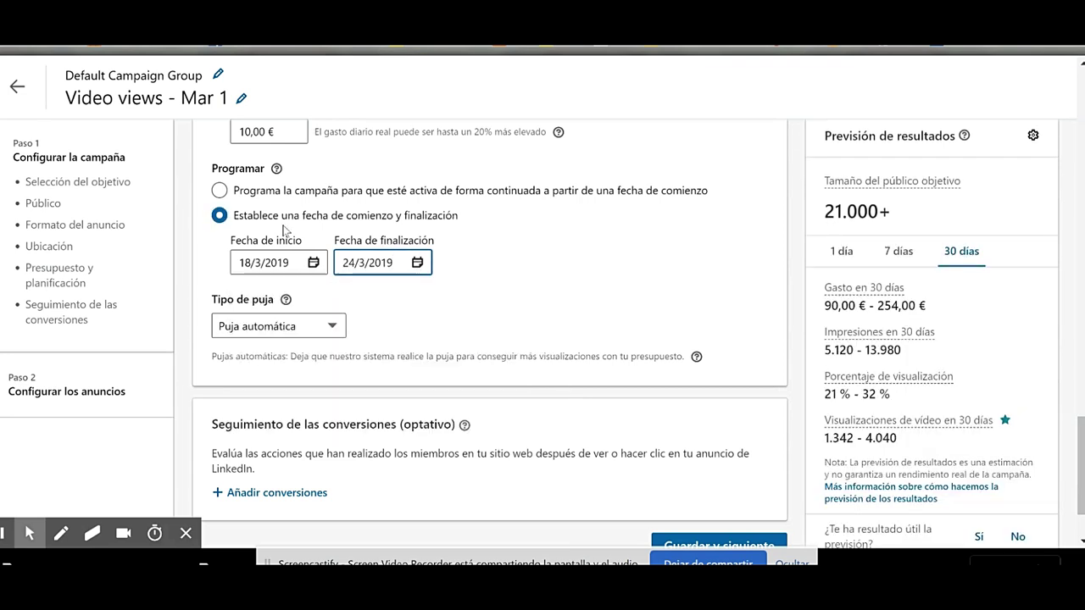
# Check the 7-day results forecast, then save the campaign configuration and continue to the ad setup.
pyautogui.scroll(-2, 327, 165)
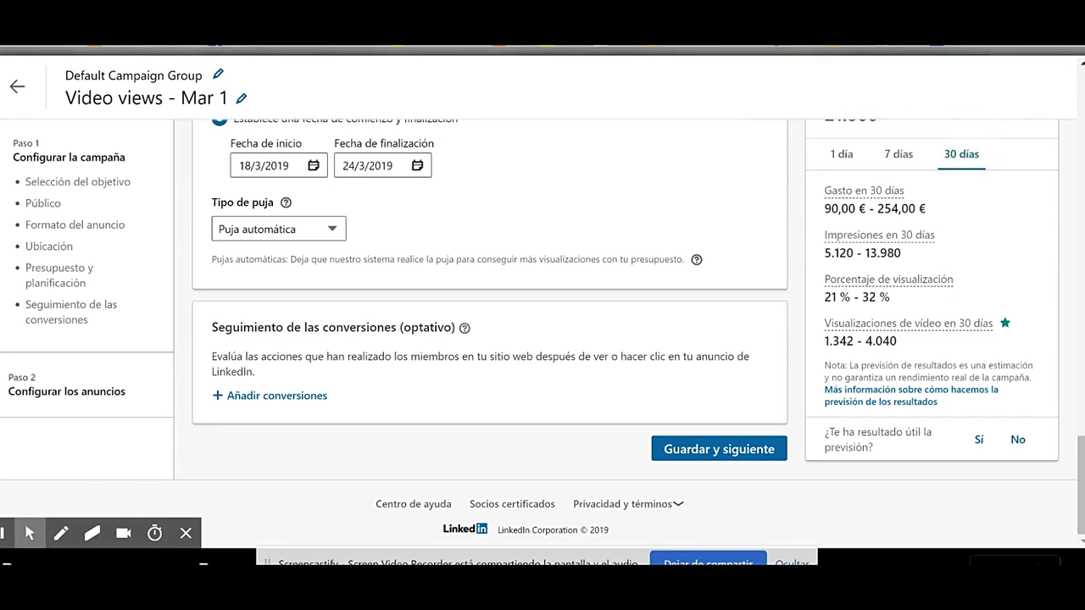
pyautogui.click(901, 155)
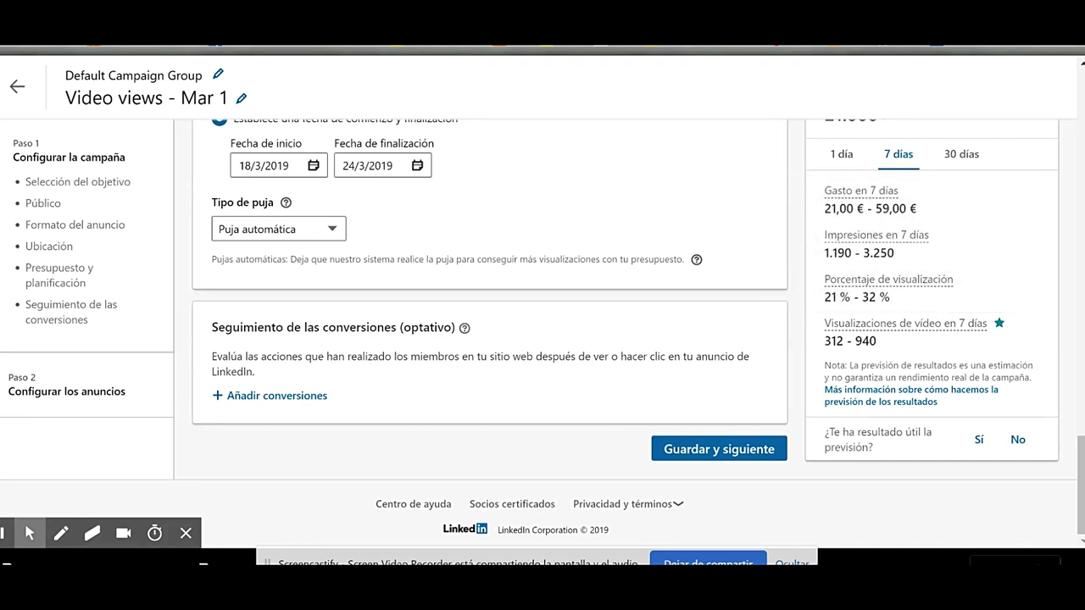
pyautogui.click(719, 449)
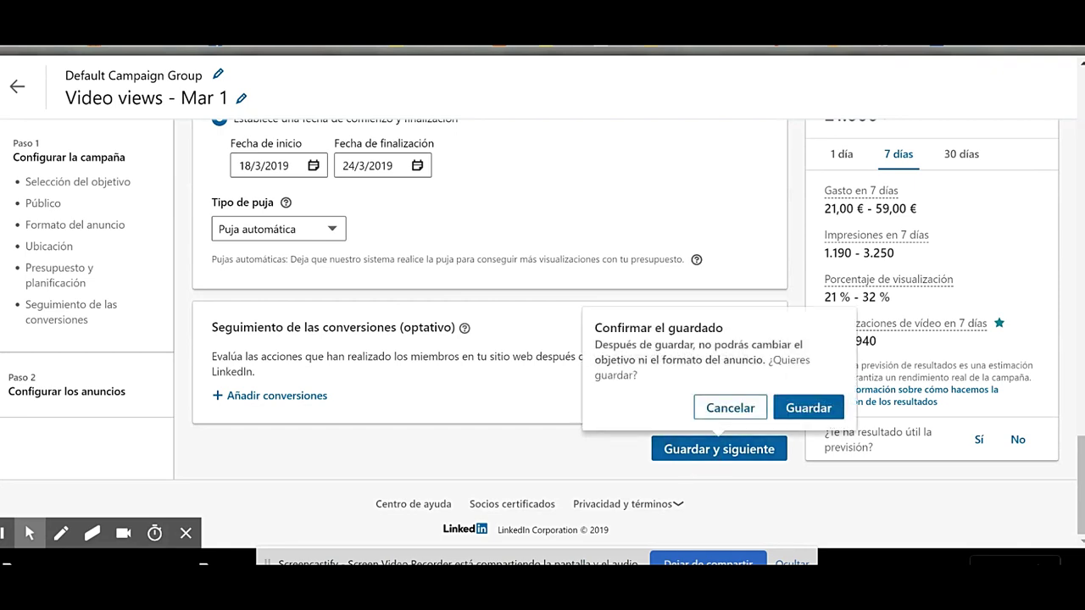
pyautogui.click(808, 408)
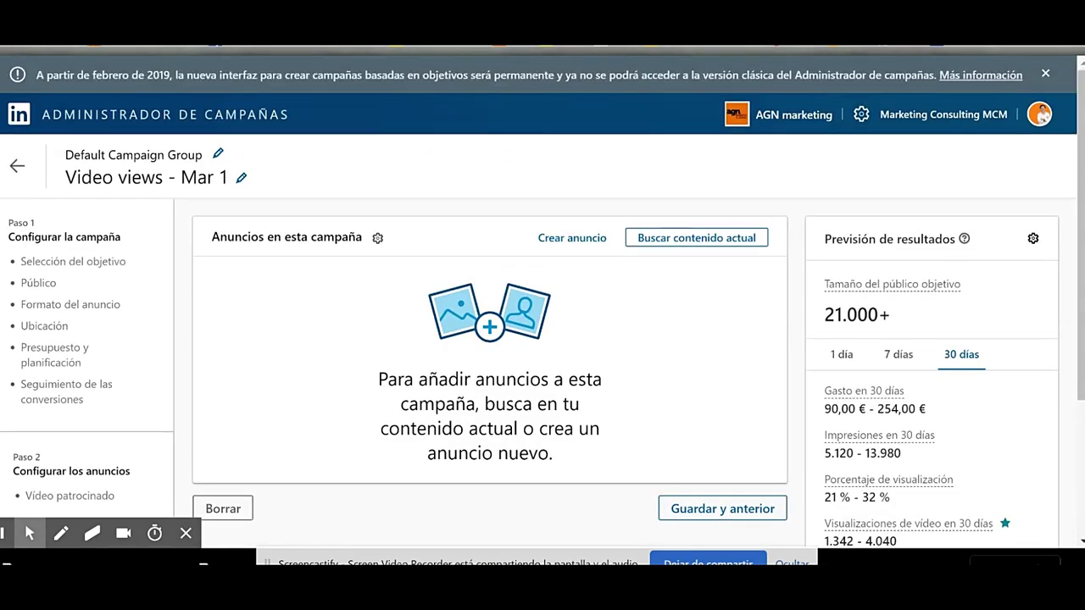
# Start creating a new video ad for the campaign and name it "b2b españa".
pyautogui.click(572, 237)
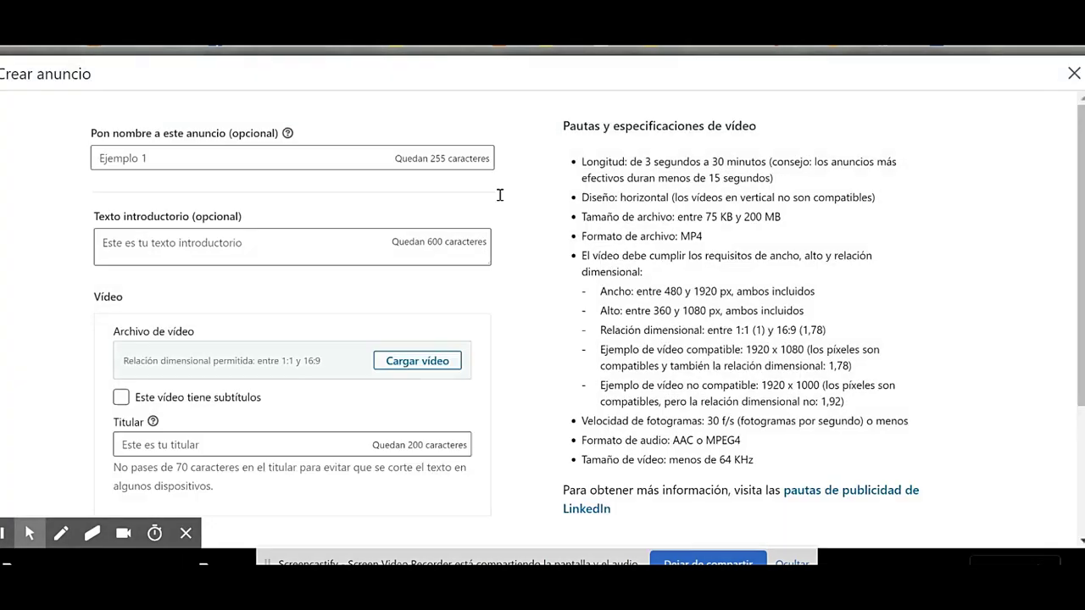
pyautogui.click(241, 161)
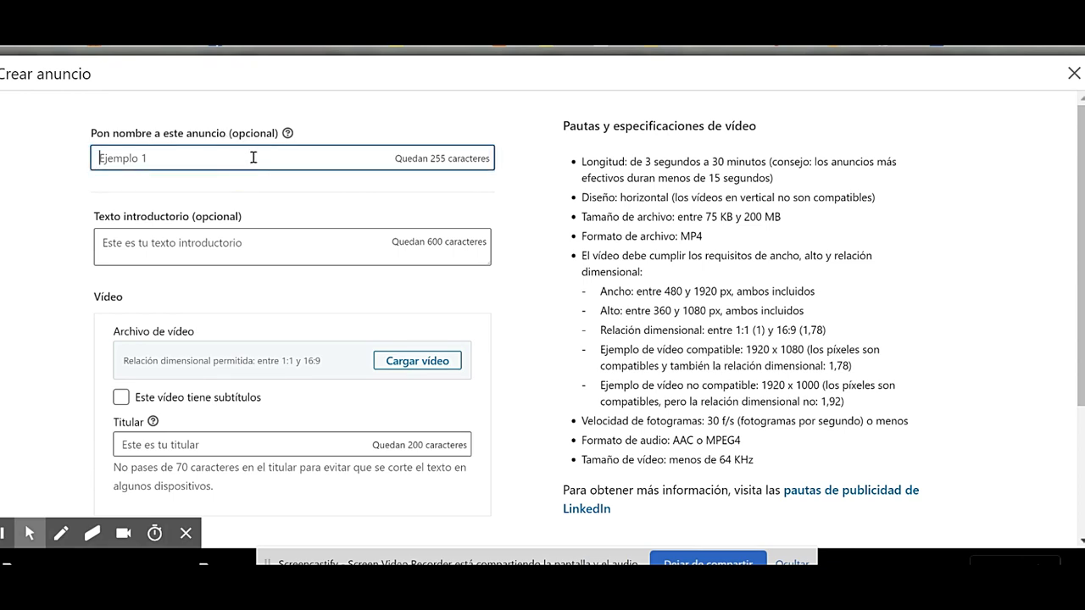
pyautogui.write('Factura')
pyautogui.press('BackSpace')
pyautogui.write('b2b españa')
# Enter the ad's introductory text "Cómo vender más a nuestros clientes y a potenciales con el #bogdata".
pyautogui.click(283, 243)
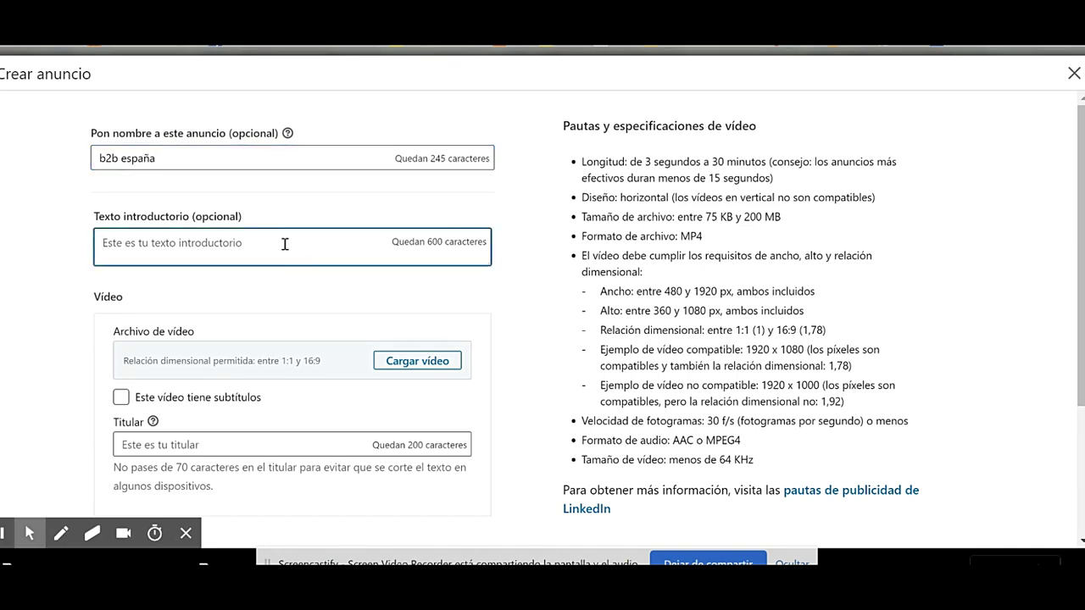
pyautogui.write('Cókmo facturar más')
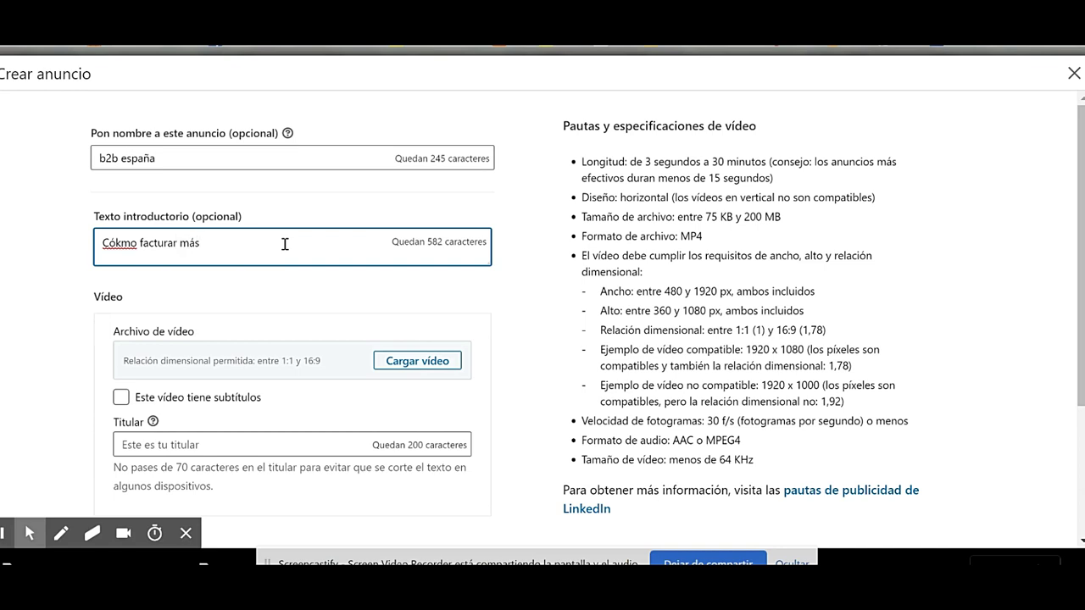
pyautogui.press('BackSpace')
pyautogui.press('BackSpace')
pyautogui.press('BackSpace')
pyautogui.press('BackSpace')
pyautogui.press('BackSpace')
pyautogui.press('BackSpace')
pyautogui.press('BackSpace')
pyautogui.press('BackSpace')
pyautogui.press('BackSpace')
pyautogui.press('BackSpace')
pyautogui.press('BackSpace')
pyautogui.press('BackSpace')
pyautogui.press('BackSpace')
pyautogui.press('BackSpace')
pyautogui.press('BackSpace')
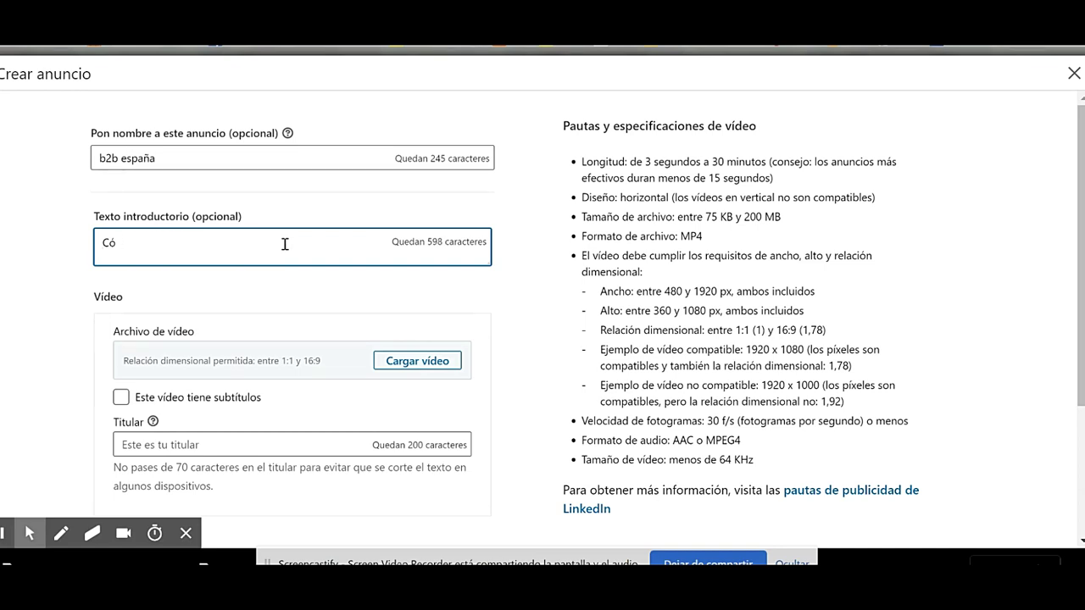
pyautogui.write('mo vender más a nuestro')
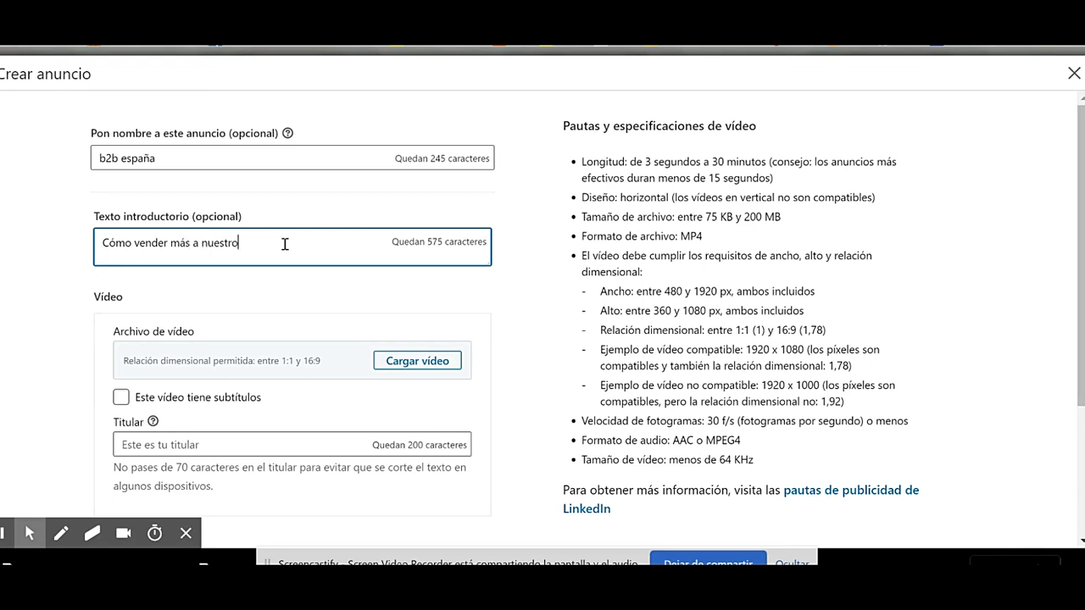
pyautogui.write('ientes y a potenciales con el #bigdata')
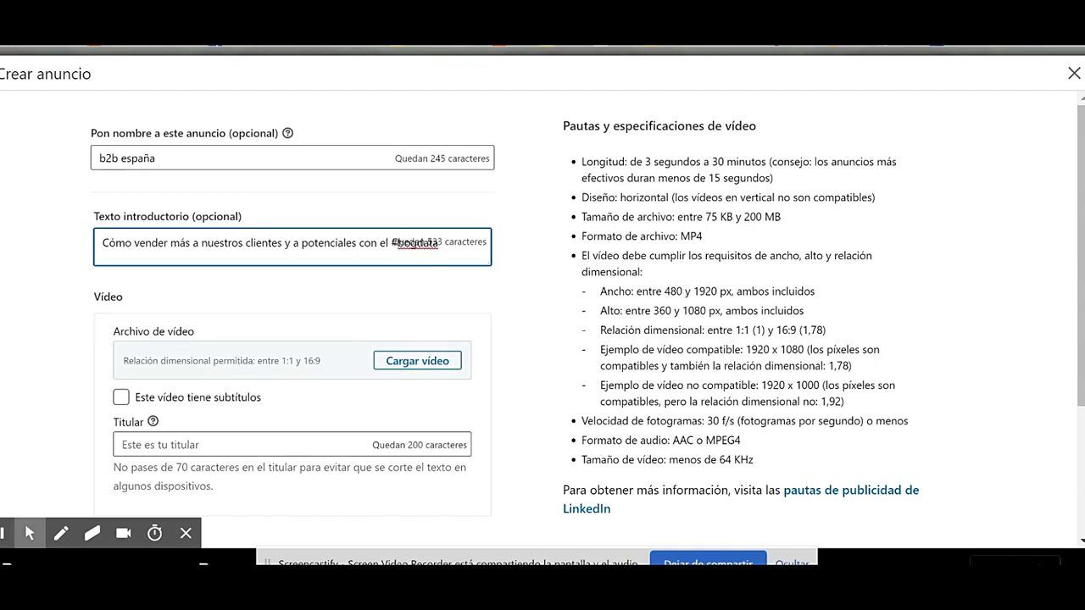
# Upload the video file again-18 from the Descargas folder to the ad.
pyautogui.scroll(-1, 420, 339)
pyautogui.click(419, 276)
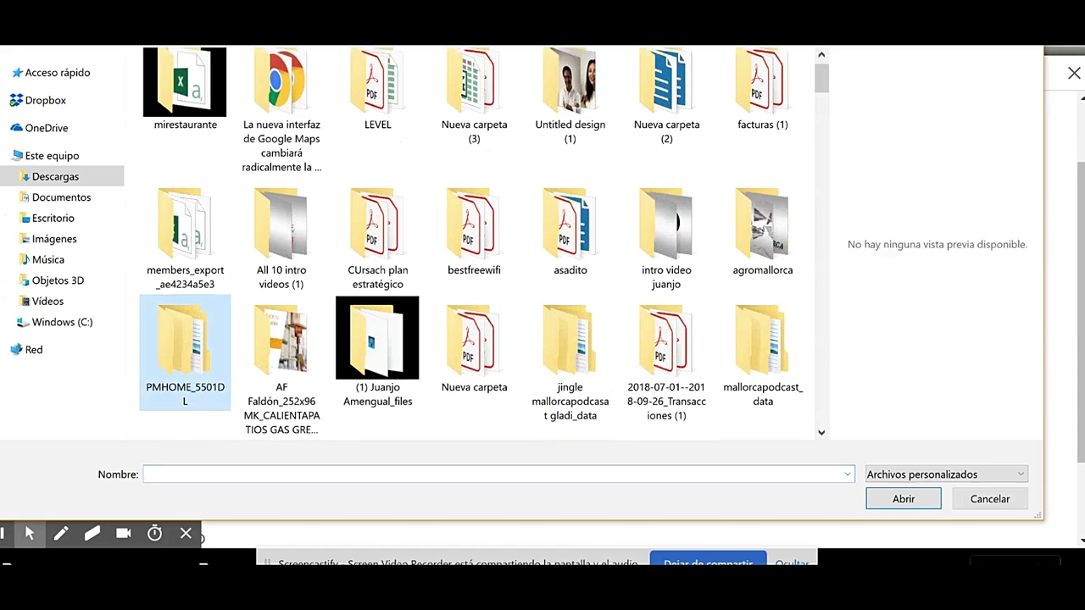
pyautogui.scroll(-5, 329, 255)
pyautogui.scroll(-5, 551, 237)
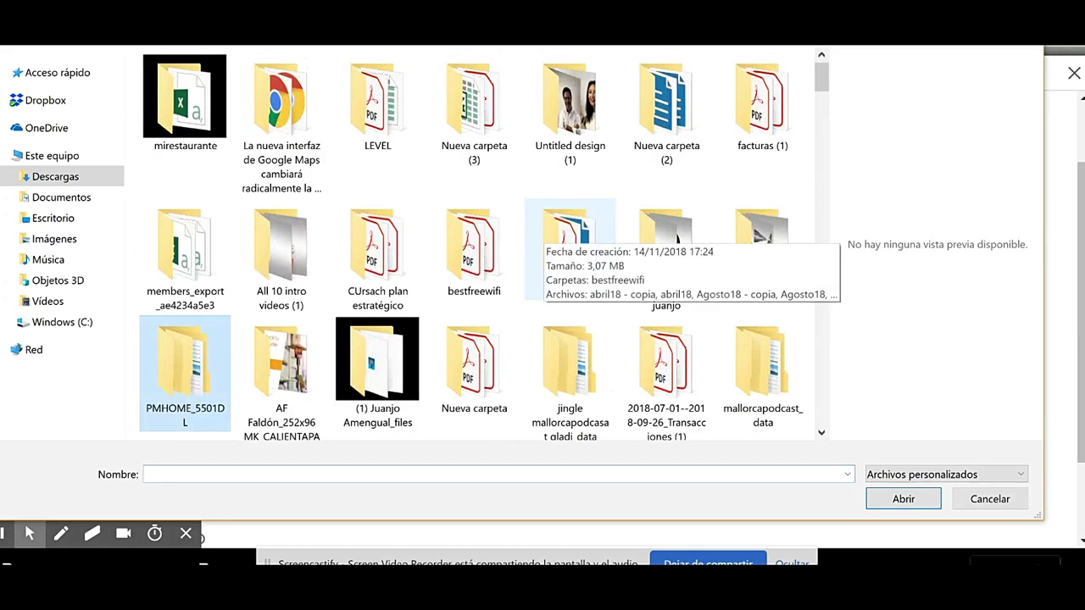
pyautogui.scroll(-2, 536, 235)
pyautogui.click(666, 284)
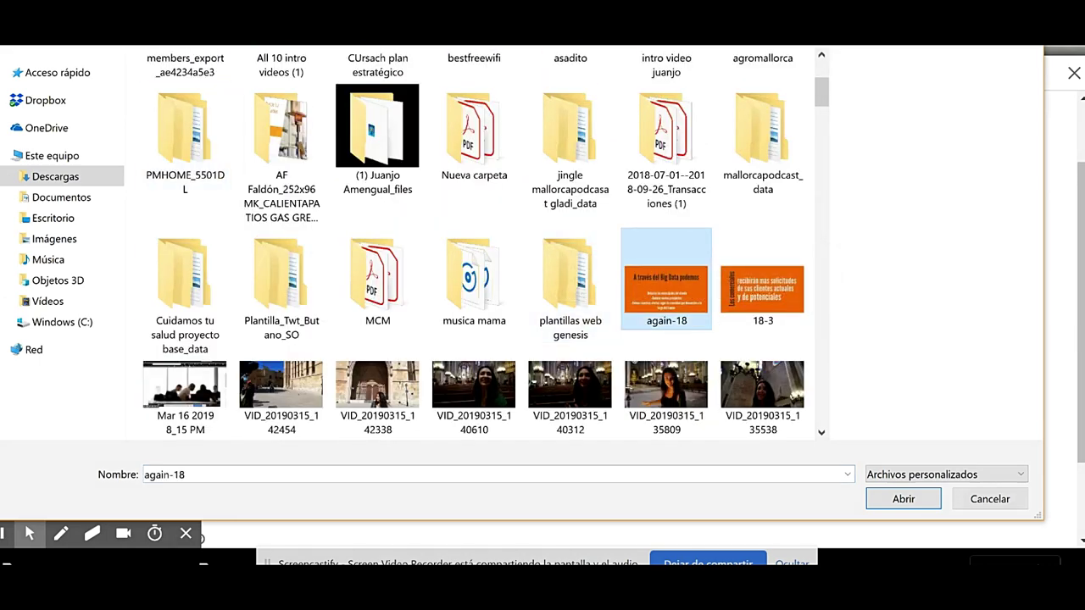
pyautogui.click(903, 498)
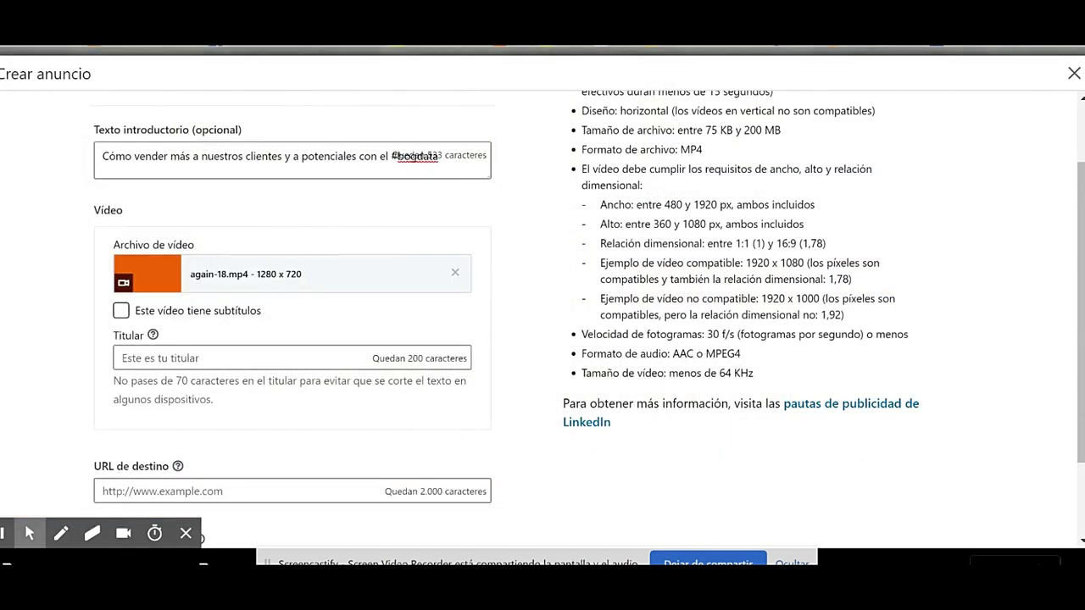
# Set the video's headline to "Las ventas de comerciales y el big data".
pyautogui.click(124, 357)
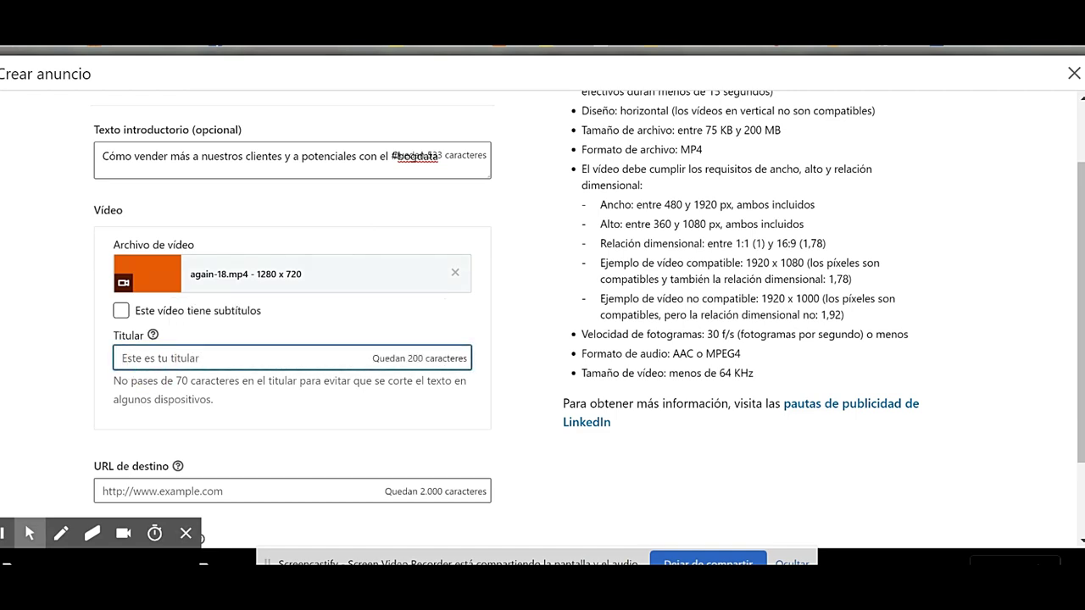
pyautogui.write('Las ventas de comerciale')
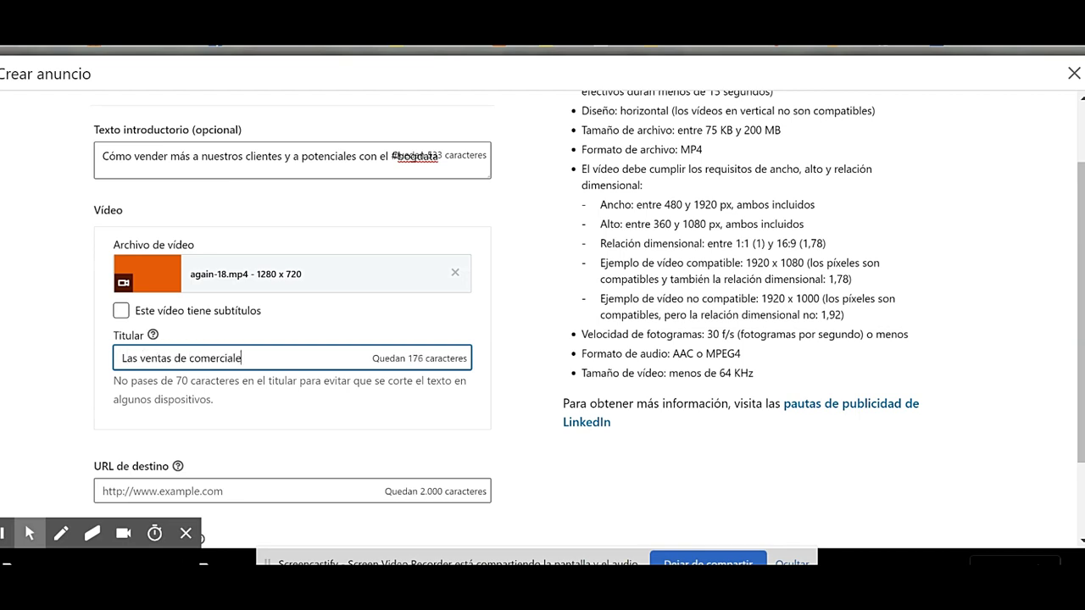
pyautogui.write('s y el big data')
pyautogui.scroll(-1, 589, 319)
pyautogui.press('Tab')
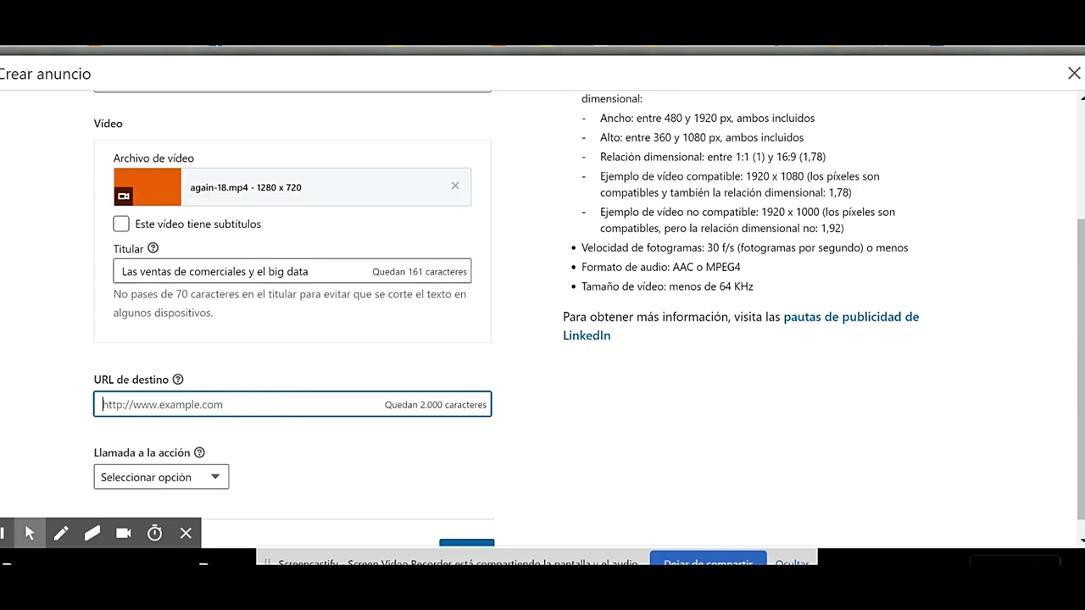
# Copy the address of the B2B Marketing page from the advertiser's website in a new tab and paste it as the ad's destination URL.
pyautogui.hotkey('ctrl', 't')
pyautogui.write('juanjo')
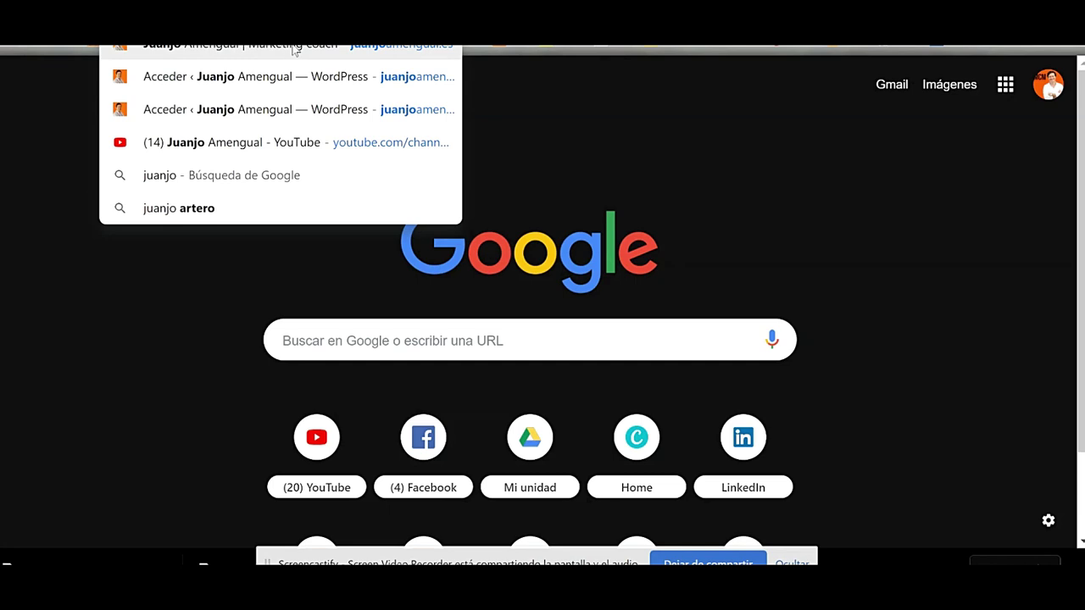
pyautogui.click(293, 49)
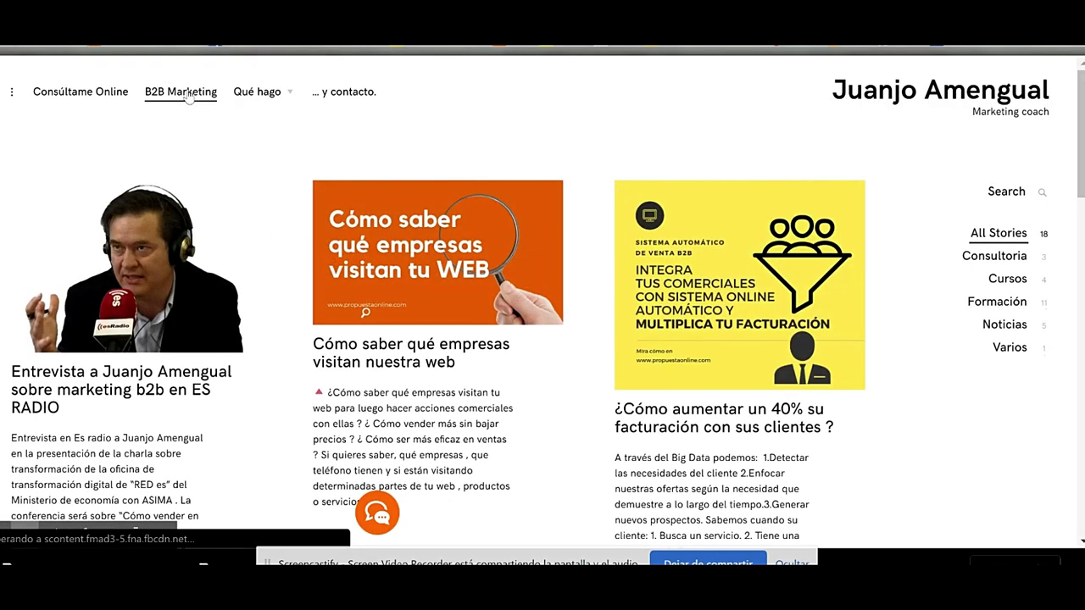
pyautogui.click(698, 408)
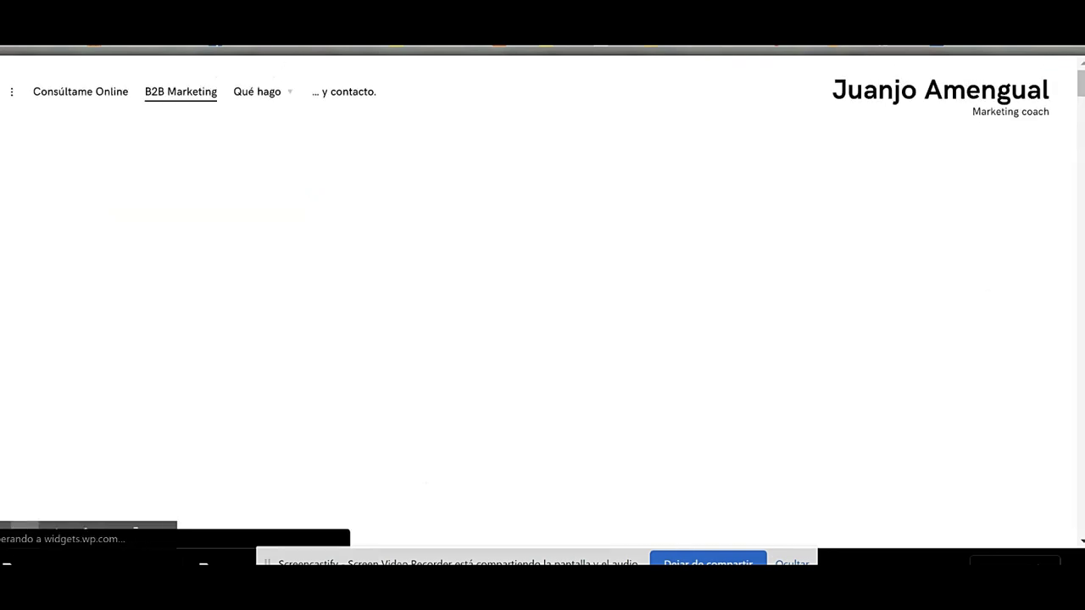
pyautogui.rightClick(212, 38)
pyautogui.click(290, 104)
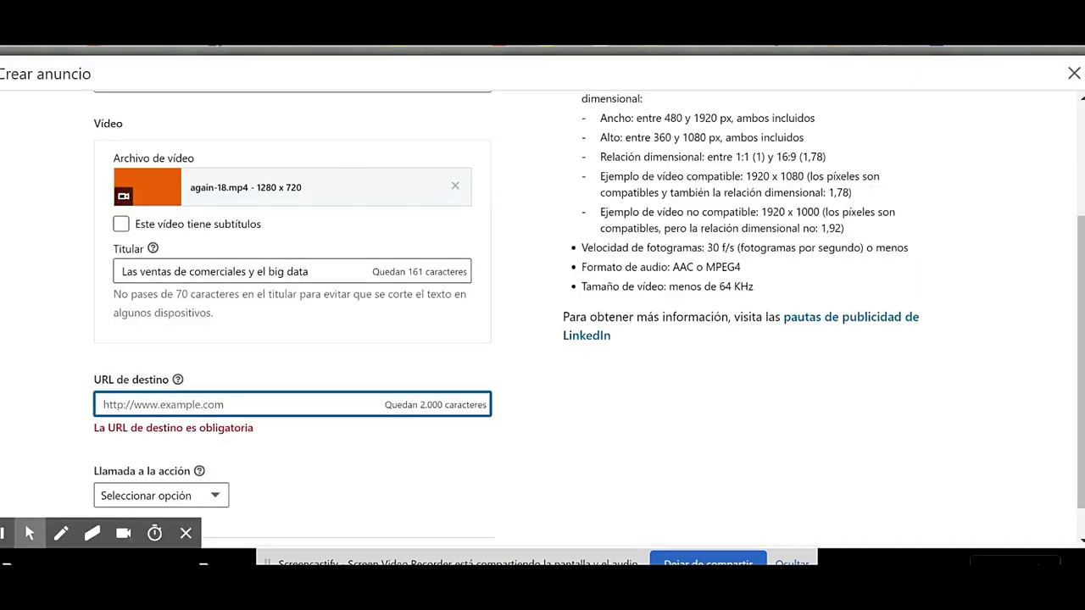
pyautogui.rightClick(154, 403)
pyautogui.click(195, 217)
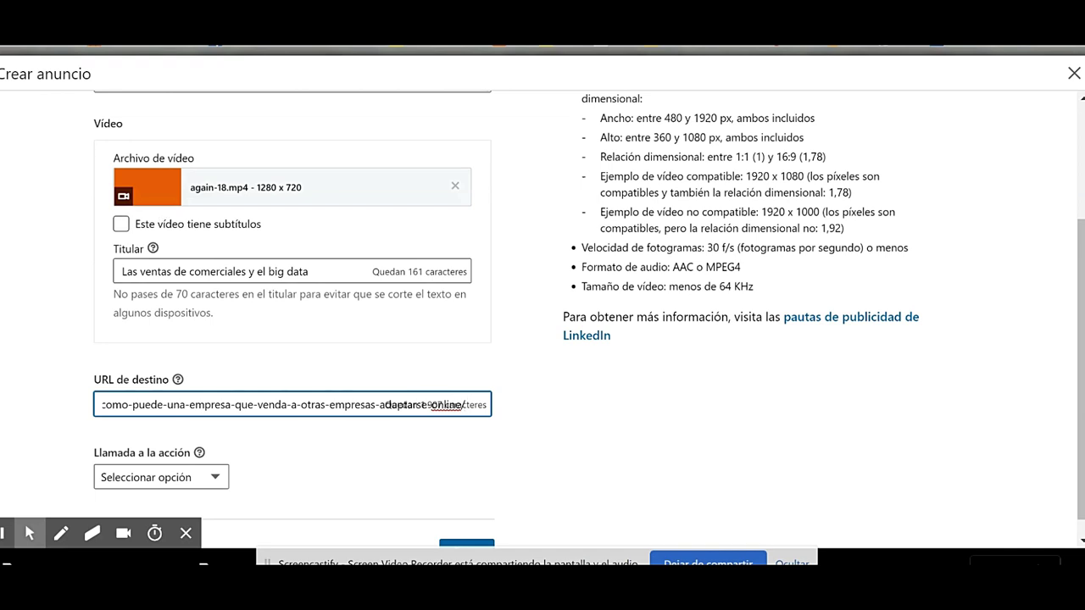
# Set the ad's call to action to Más información and review the completed ad form.
pyautogui.scroll(-1, 314, 276)
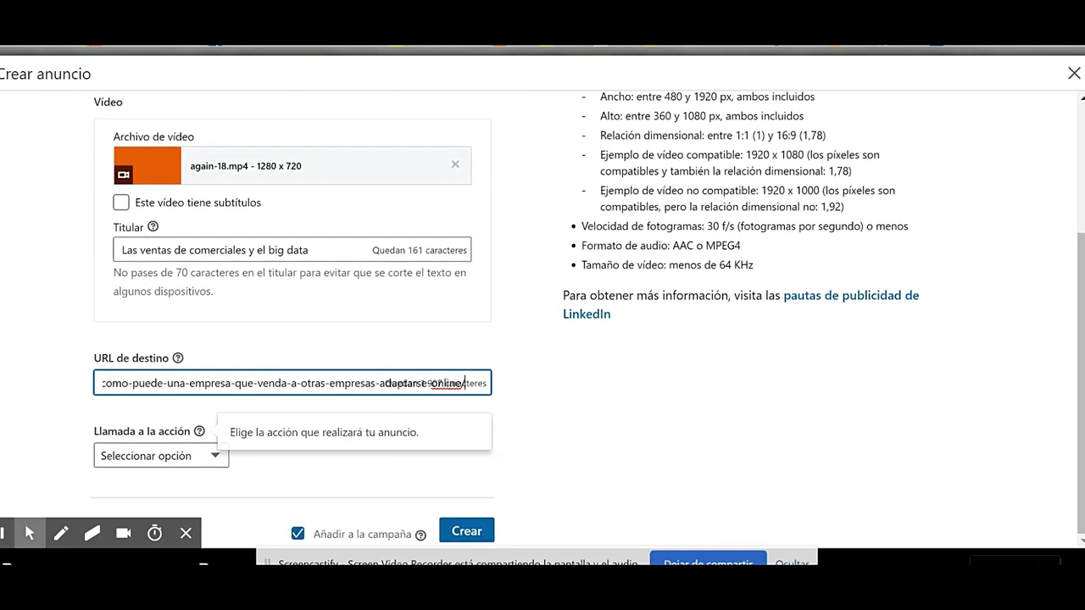
pyautogui.click(219, 455)
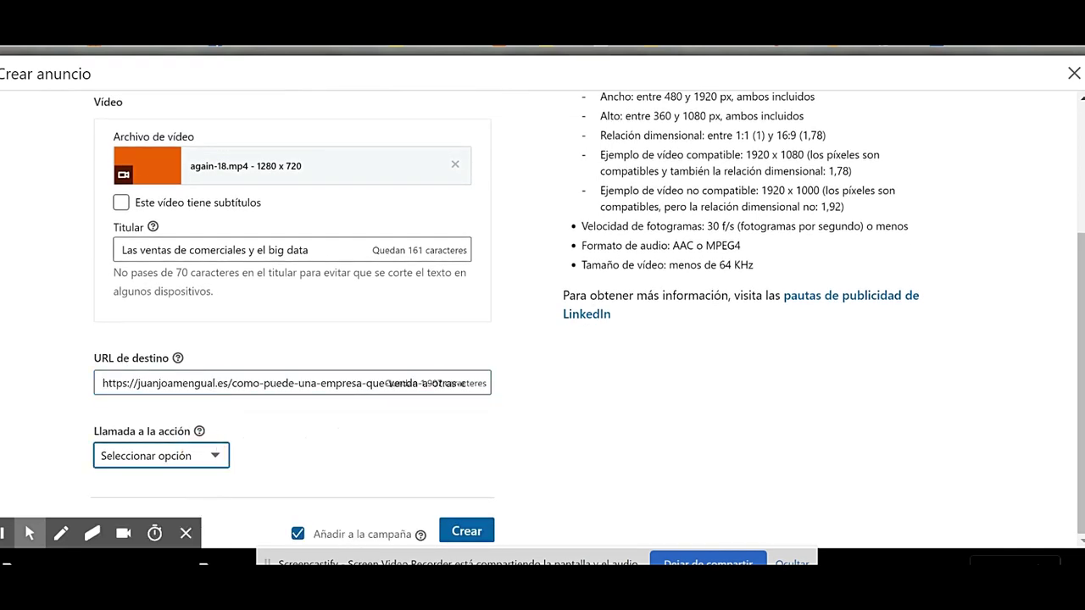
pyautogui.click(203, 456)
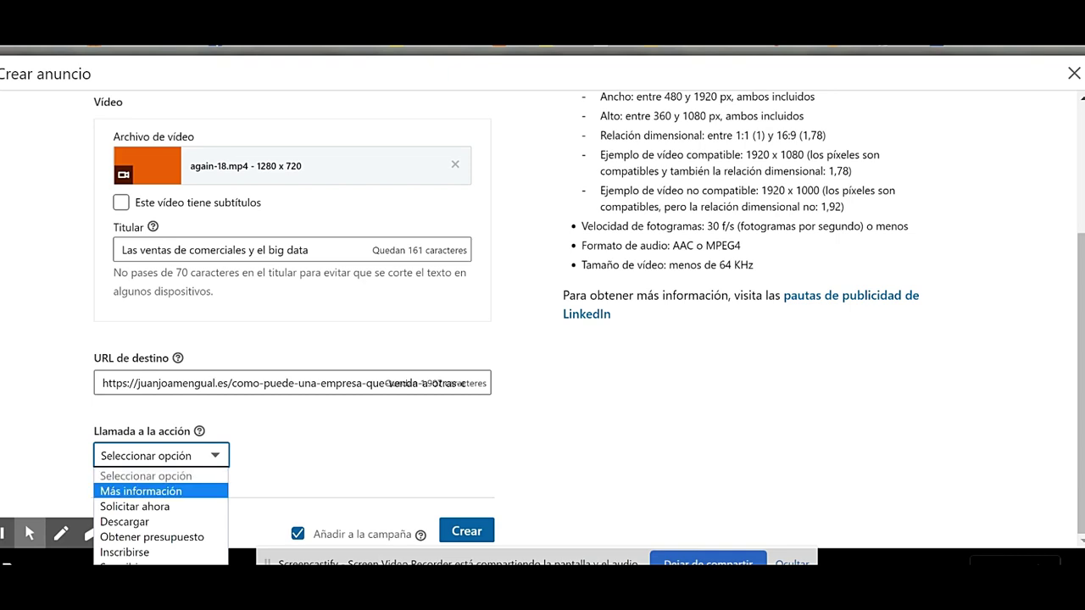
pyautogui.press('Return')
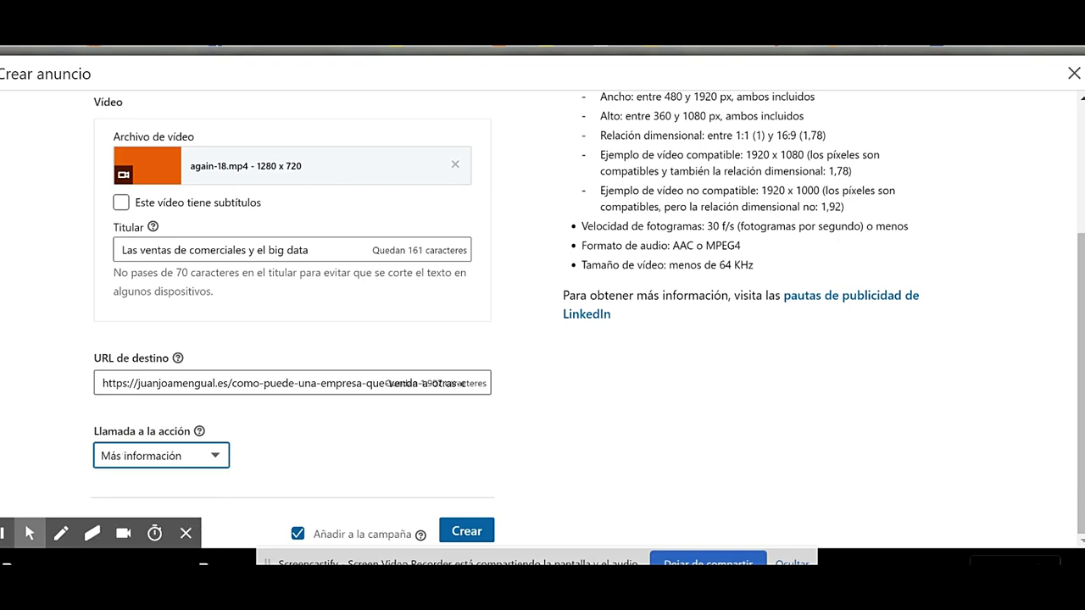
pyautogui.scroll(3, 542, 320)
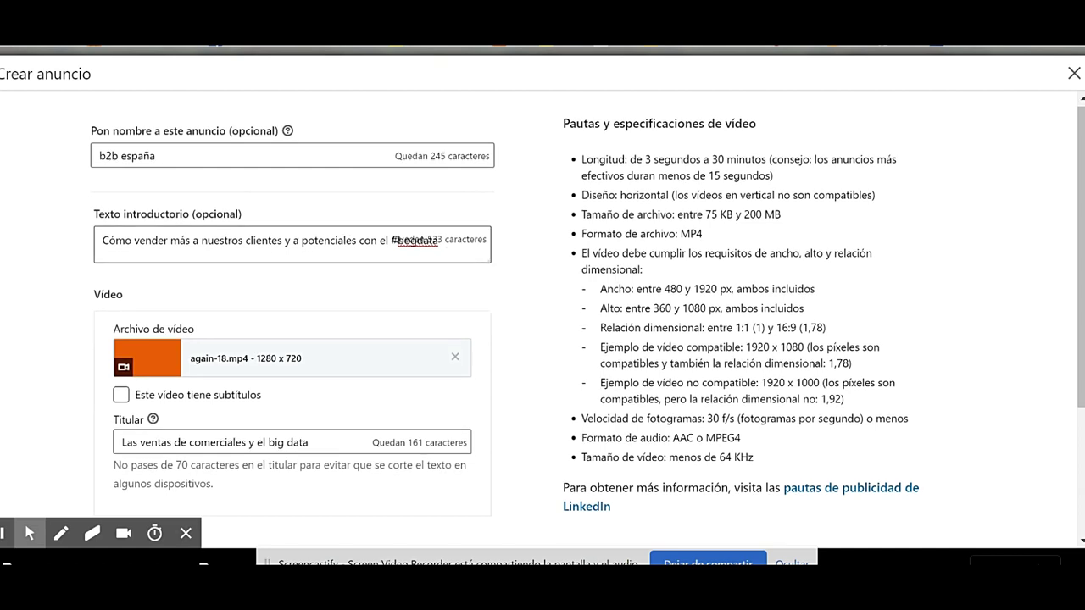
# Create the b2b españa video ad from the completed form and add it to the campaign.
pyautogui.scroll(-2, 543, 322)
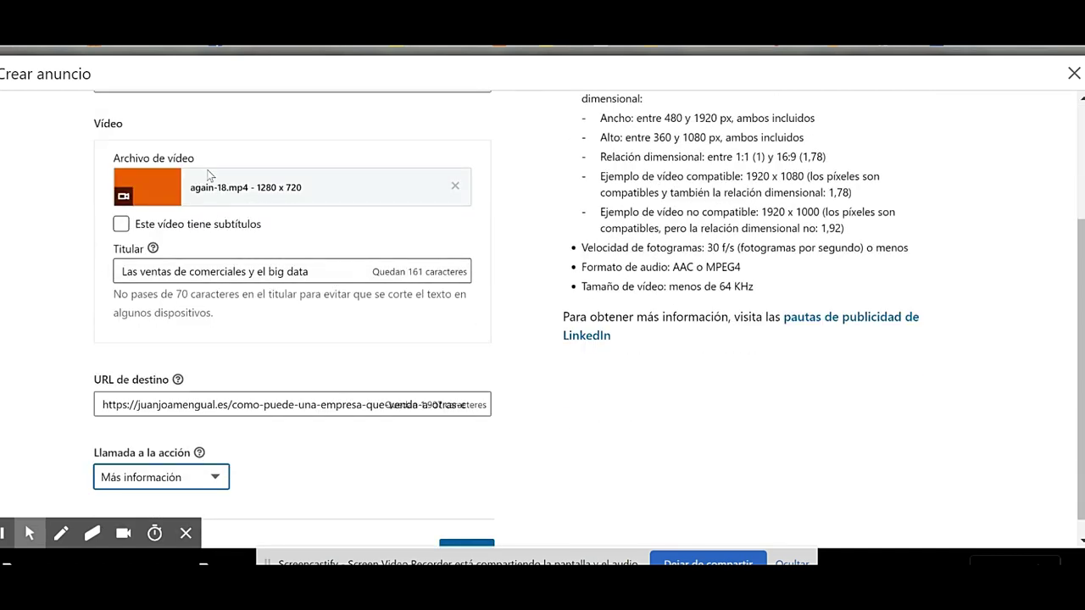
pyautogui.scroll(-1, 543, 321)
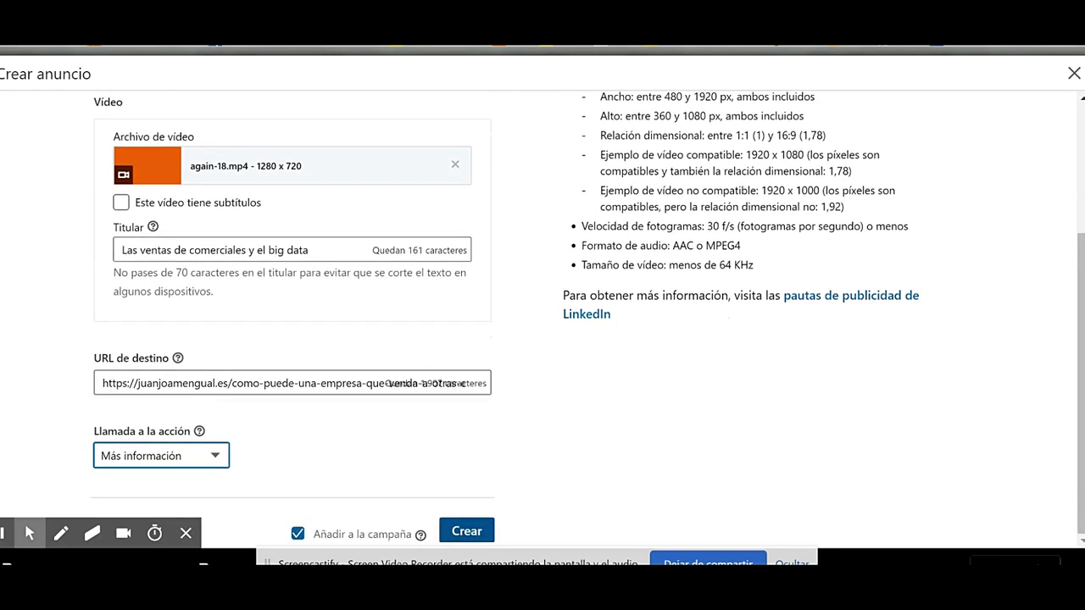
pyautogui.click(466, 532)
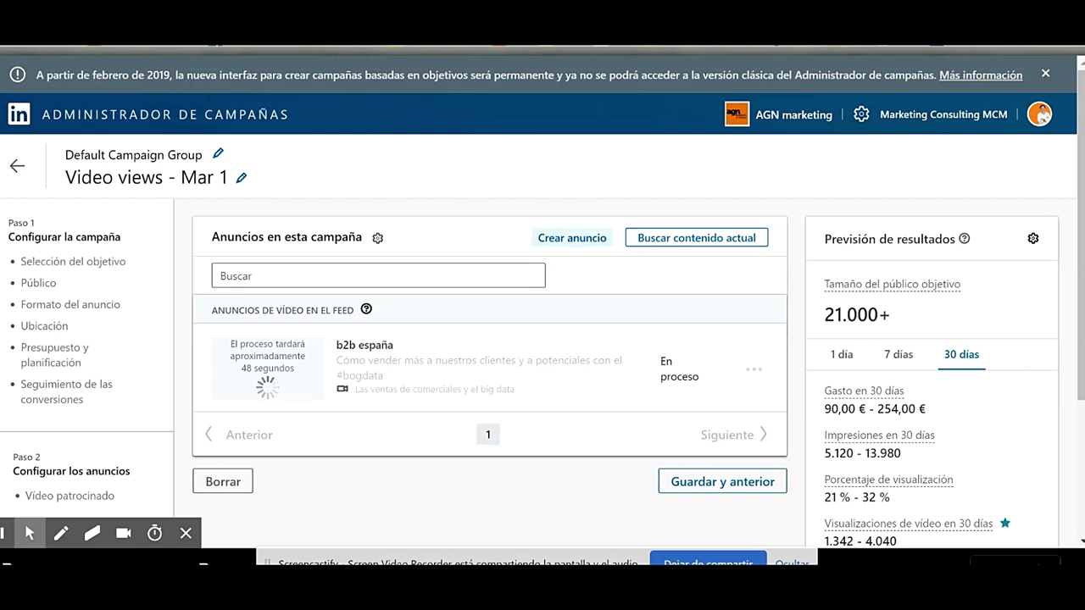
# Review the campaign's ad list and examine the results forecast for 7 days.
pyautogui.scroll(-2, 1070, 216)
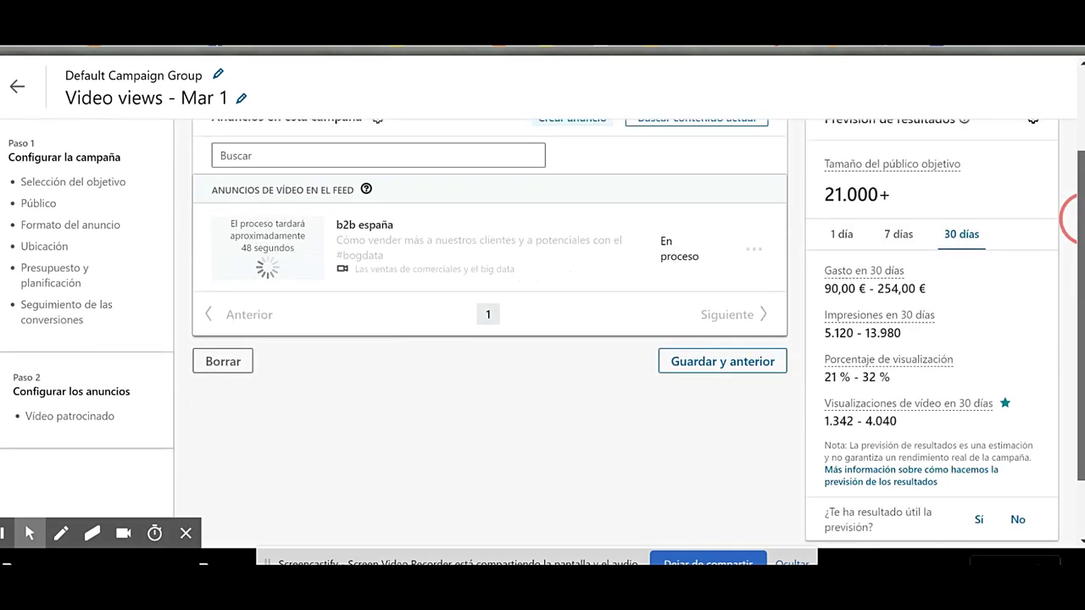
pyautogui.scroll(1, 1070, 216)
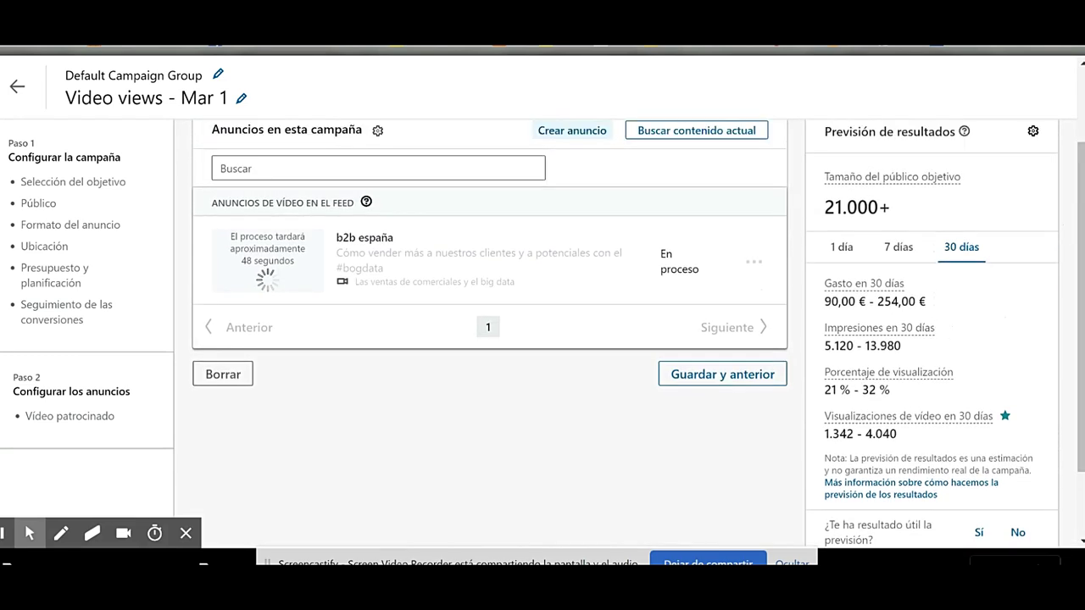
pyautogui.scroll(2, 1070, 216)
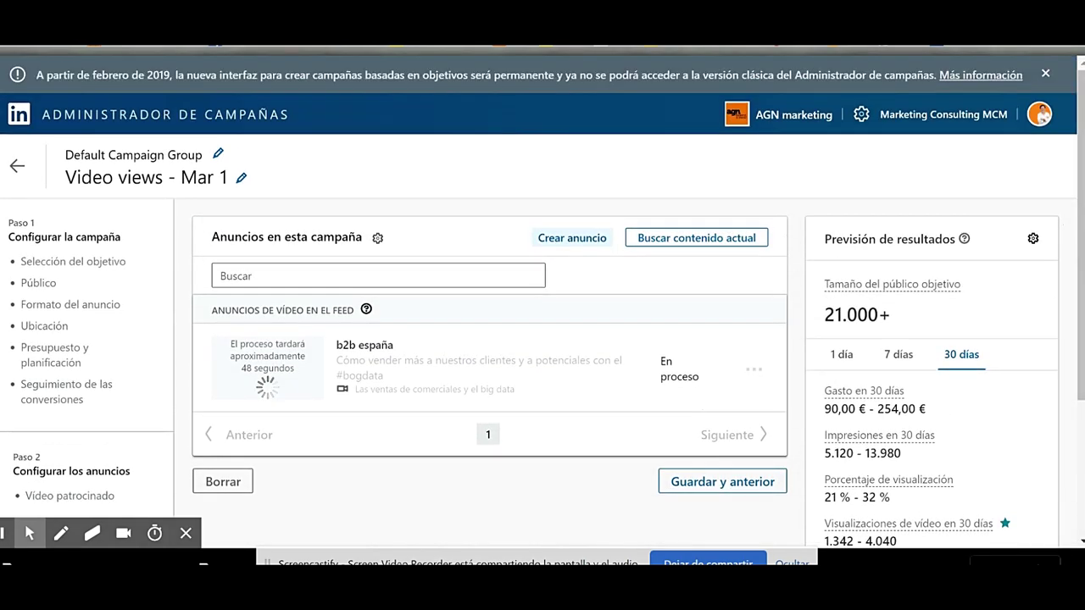
pyautogui.scroll(-1, 1069, 216)
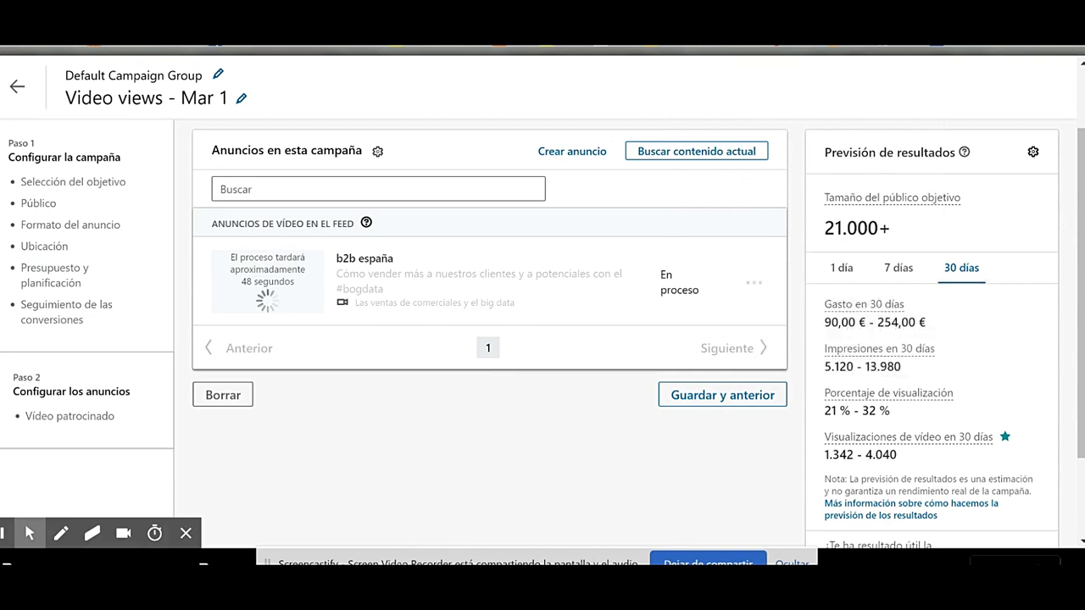
pyautogui.click(898, 267)
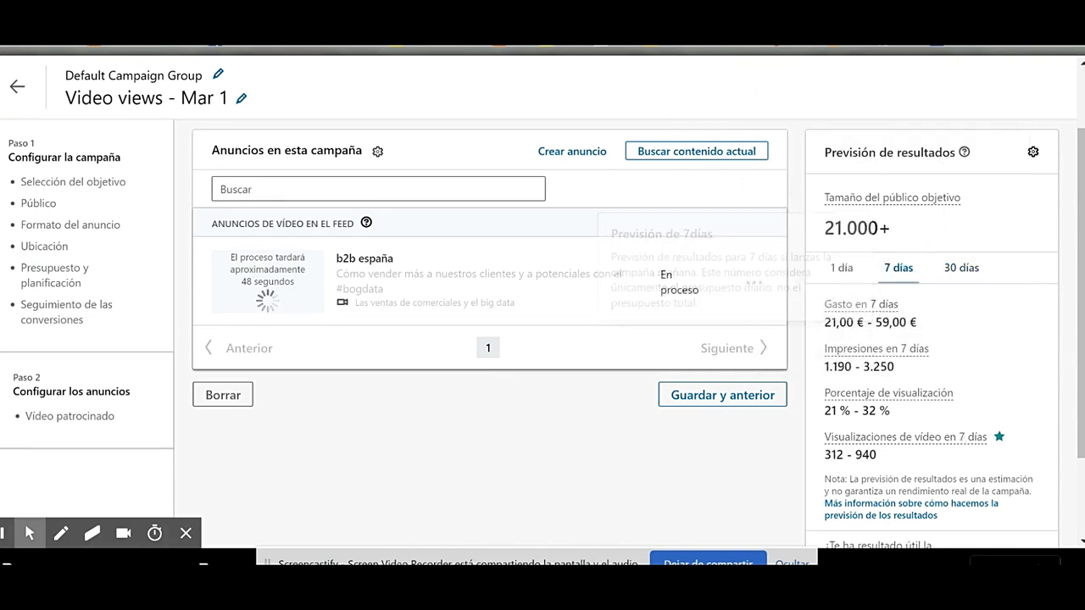
pyautogui.moveTo(888, 393)
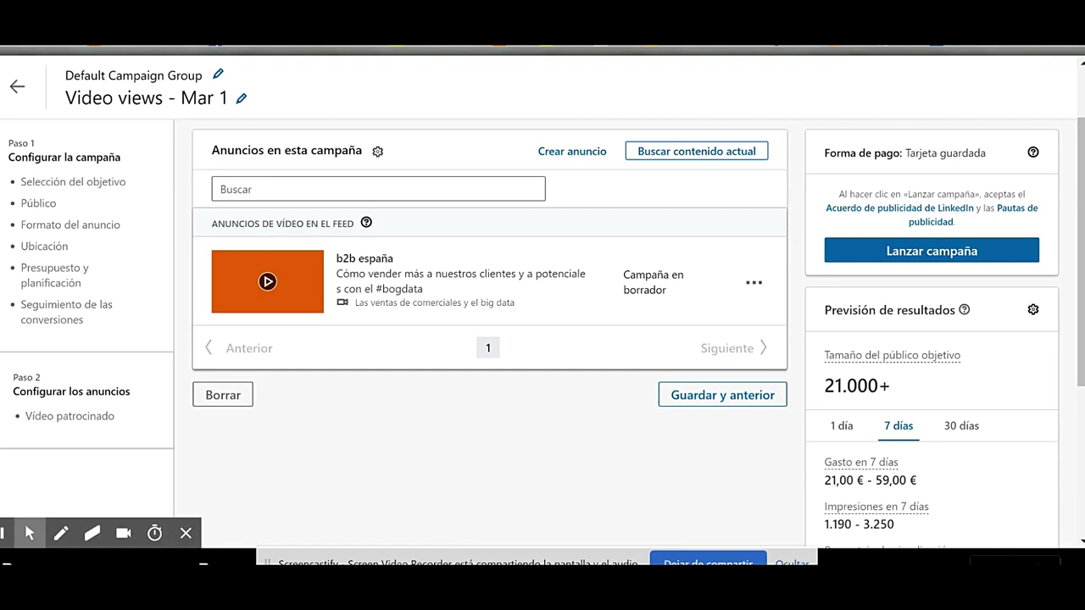
# Return to the campaign configuration, review the audience, budget and schedule settings, and save to go back to the ads.
pyautogui.click(690, 395)
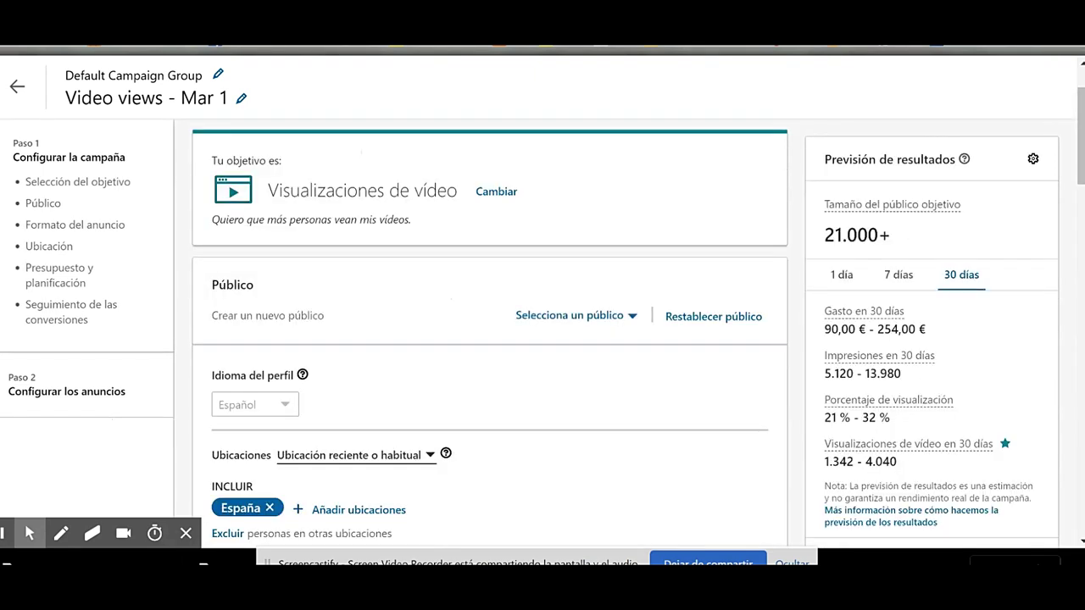
pyautogui.scroll(-1, 490, 339)
pyautogui.scroll(-10, 490, 339)
pyautogui.scroll(-4, 490, 339)
pyautogui.scroll(-13, 490, 339)
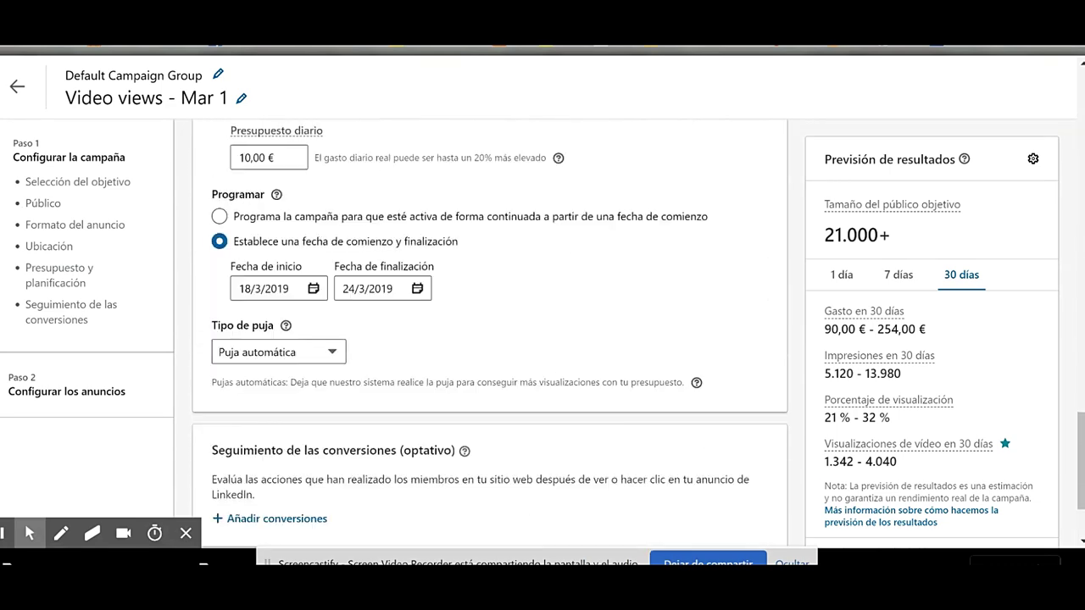
pyautogui.scroll(-1, 489, 339)
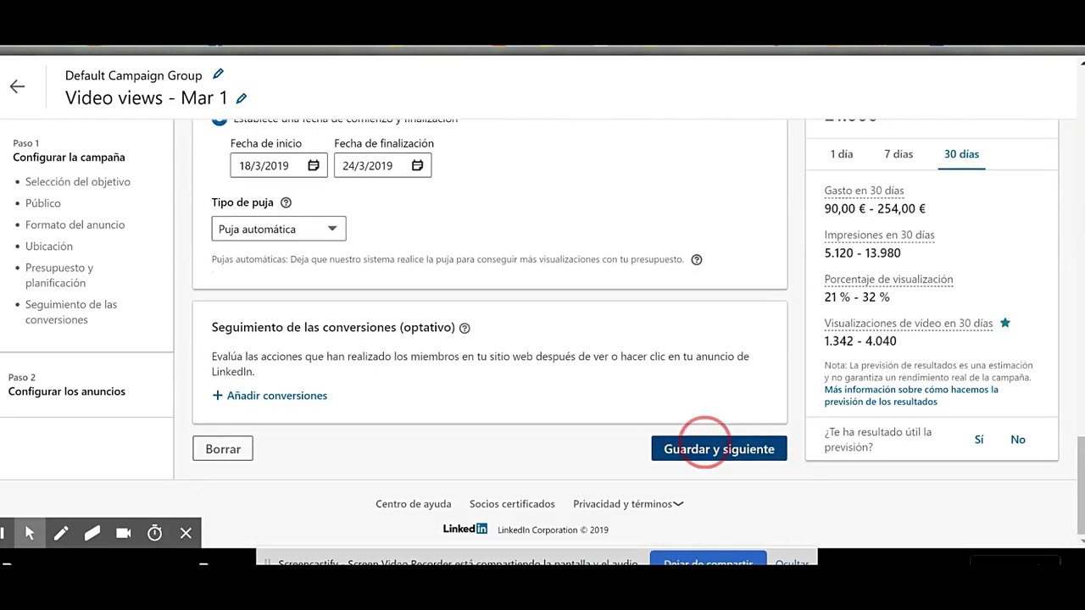
pyautogui.click(719, 448)
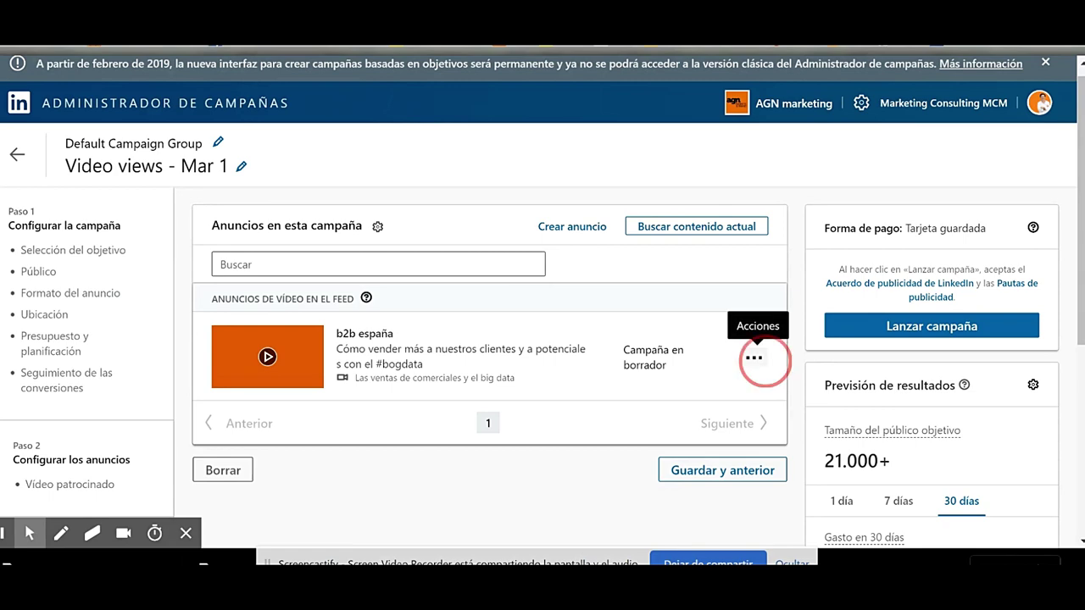
# Try to correct the misspelled #bogdata hashtag in the b2b españa ad's introductory text and save the ad.
pyautogui.click(753, 356)
pyautogui.click(658, 390)
pyautogui.click(375, 242)
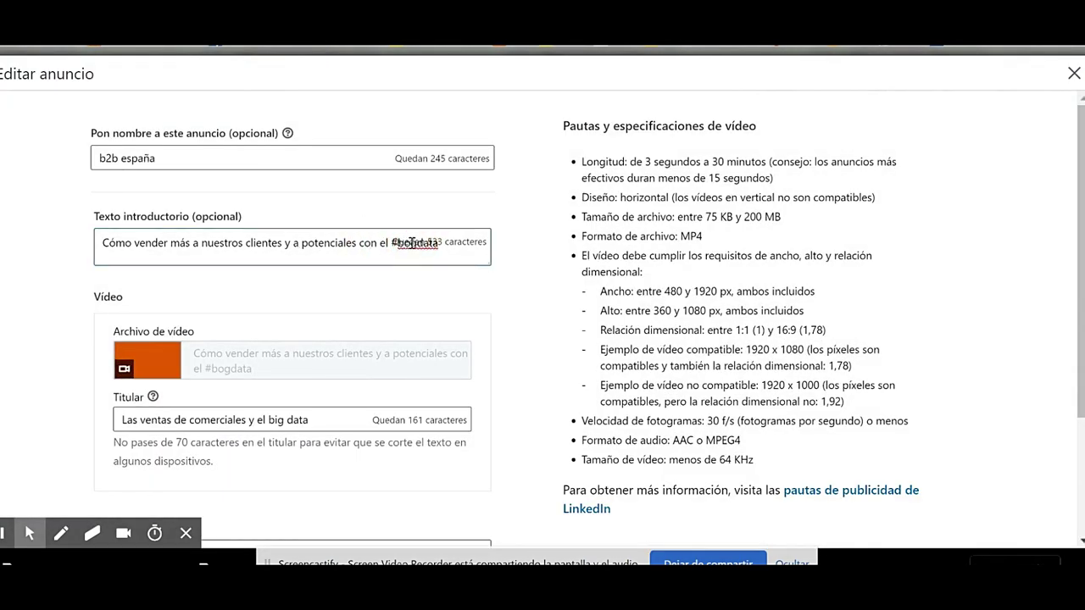
pyautogui.moveTo(456, 243); pyautogui.dragTo(400, 249)
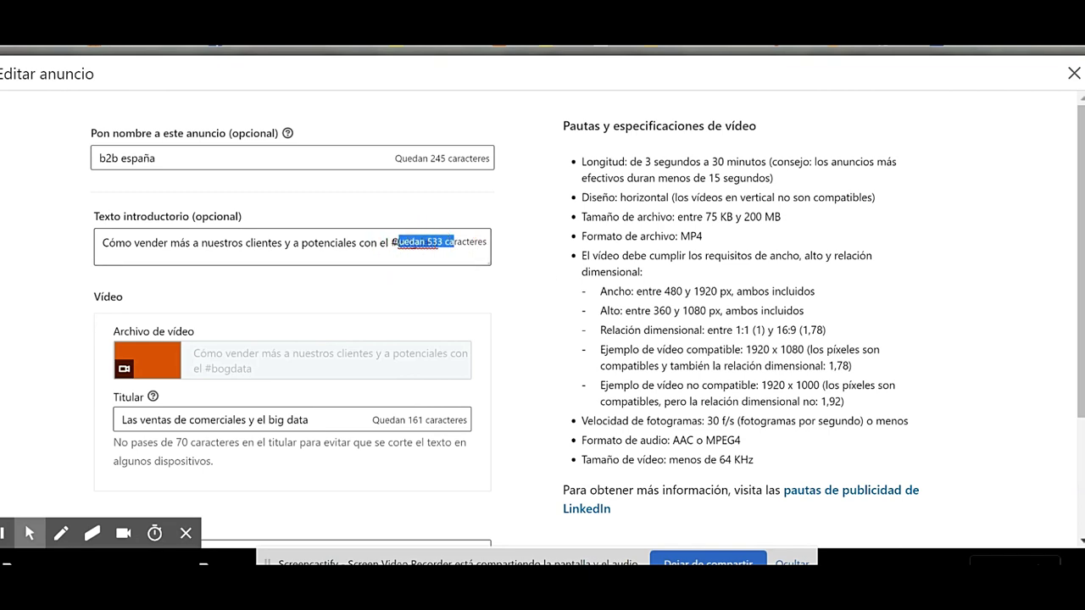
pyautogui.scroll(-2, 542, 322)
pyautogui.click(471, 529)
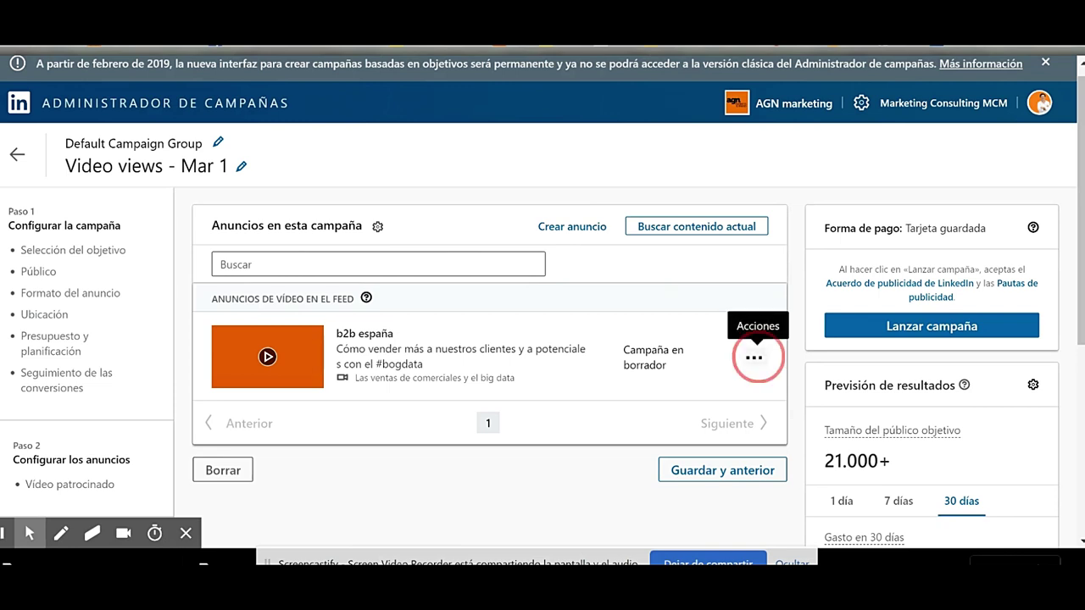
# Replace the misspelled hashtag in the b2b españa ad's introductory text with #bigdata and save the ad.
pyautogui.click(754, 356)
pyautogui.click(660, 389)
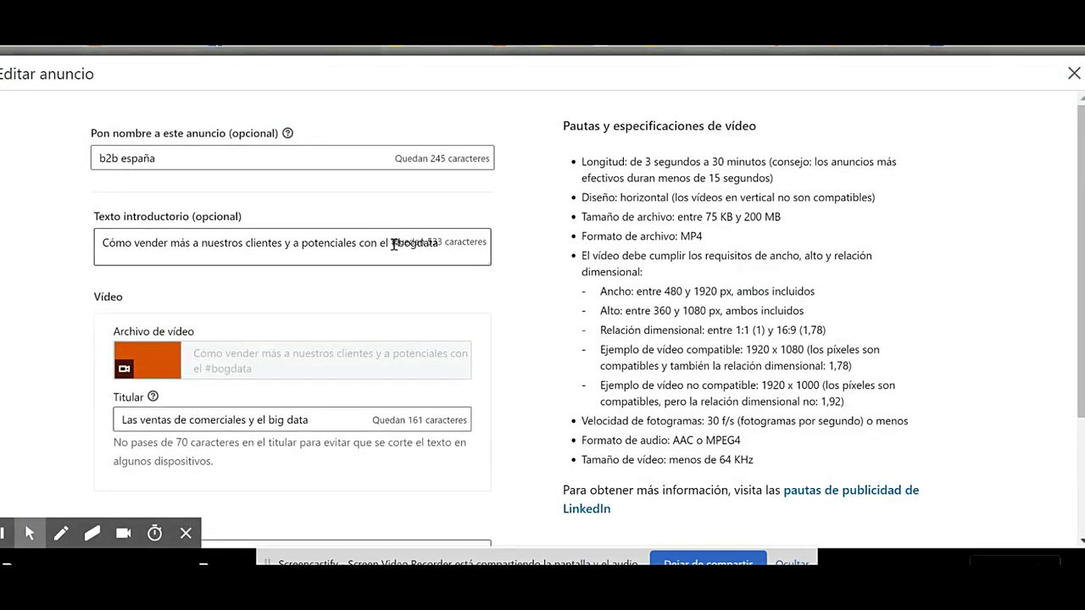
pyautogui.moveTo(393, 244); pyautogui.dragTo(450, 245)
pyautogui.press('BackSpace')
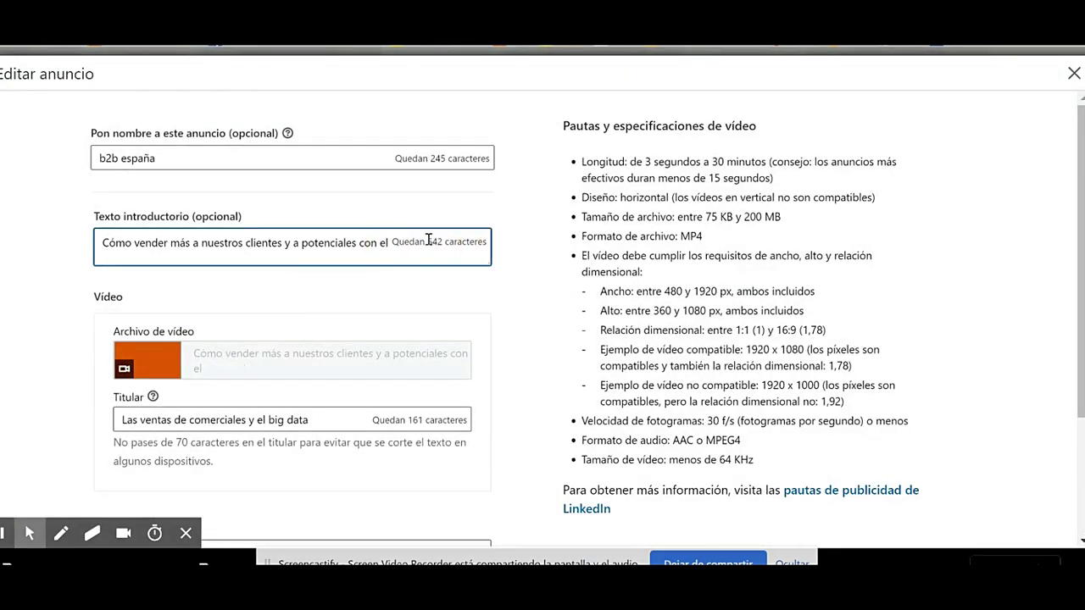
pyautogui.write('#bigdata')
pyautogui.scroll(-2, 542, 322)
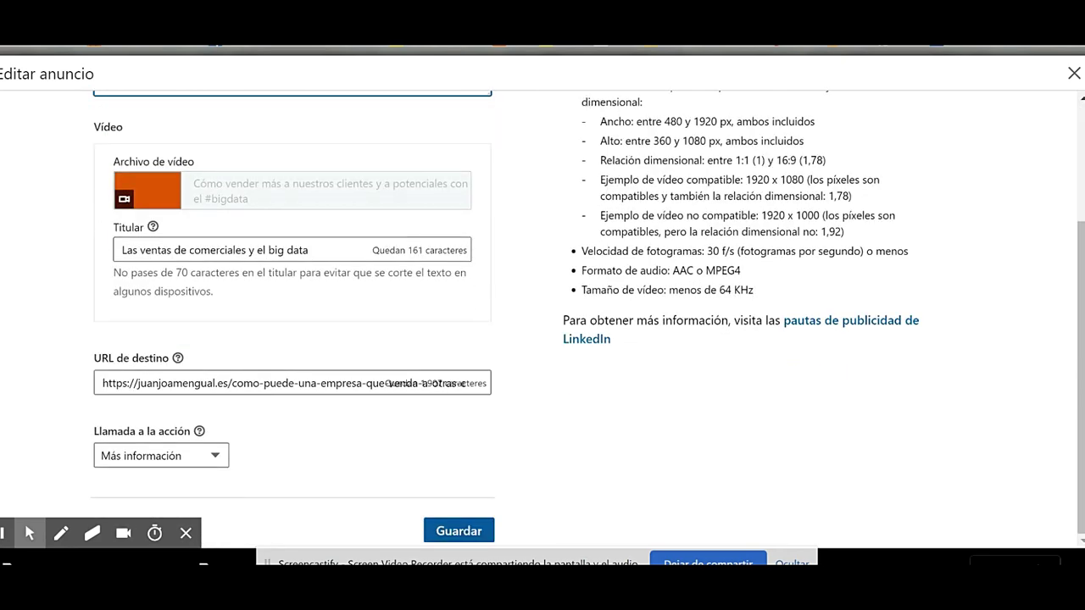
pyautogui.click(458, 531)
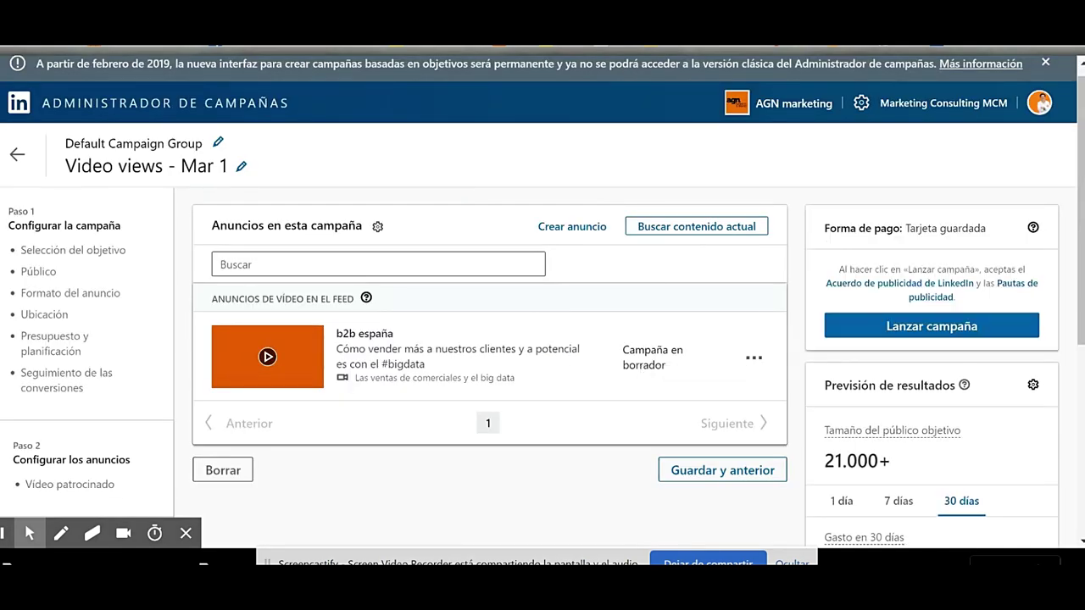
# Open the desktop content preview of the b2b españa ad and check its text and video.
pyautogui.click(753, 356)
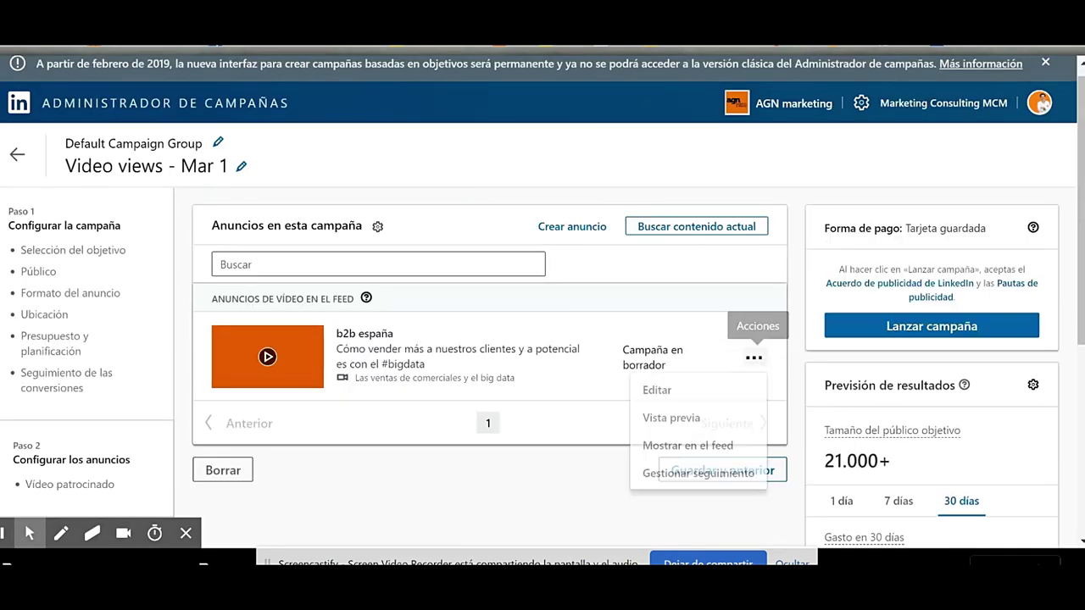
pyautogui.click(678, 417)
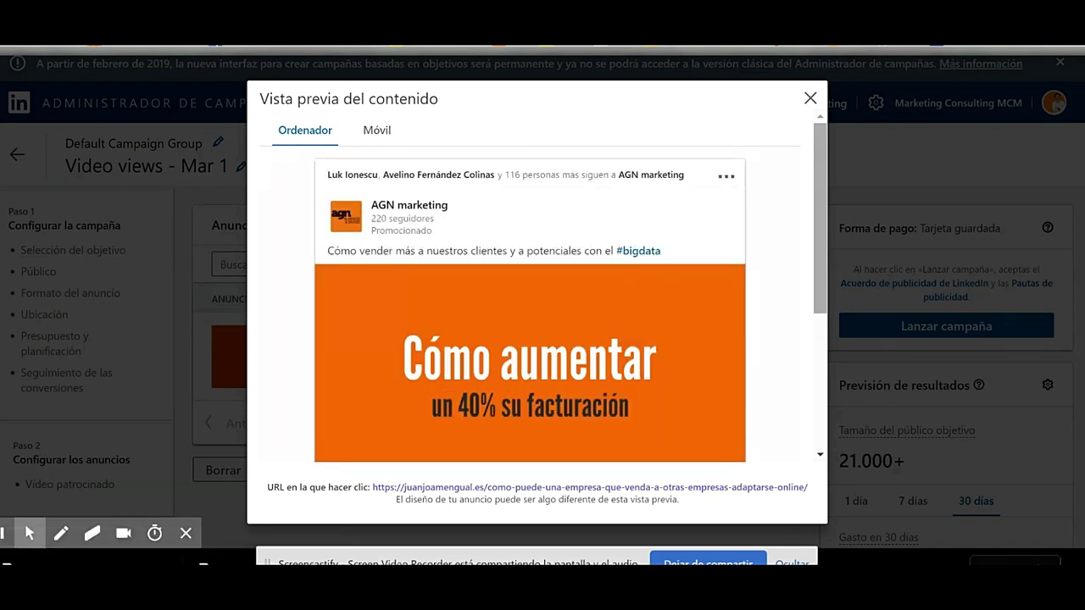
pyautogui.scroll(-1, 822, 166)
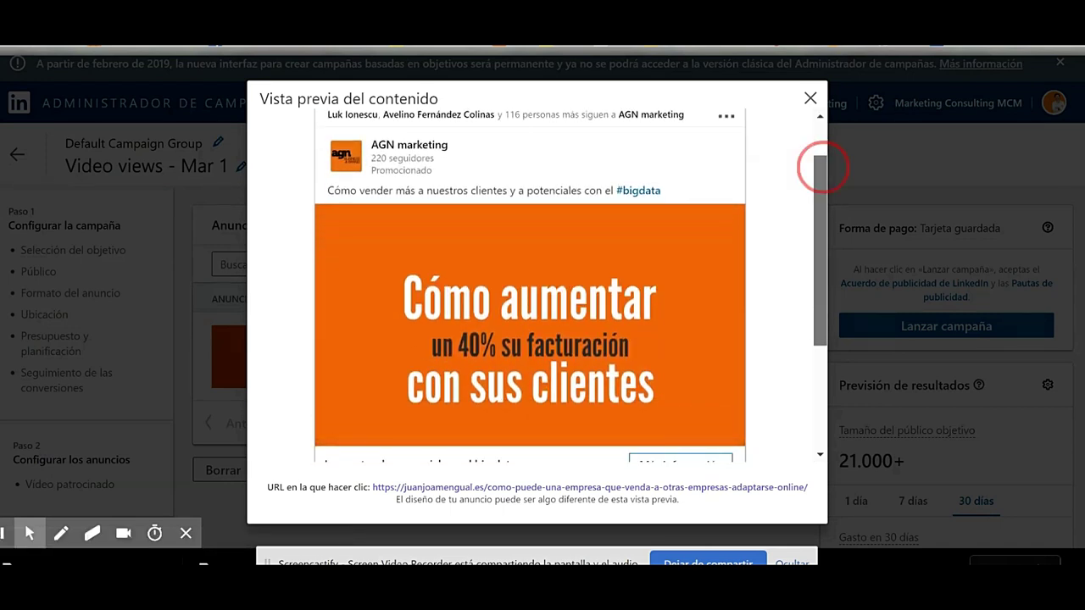